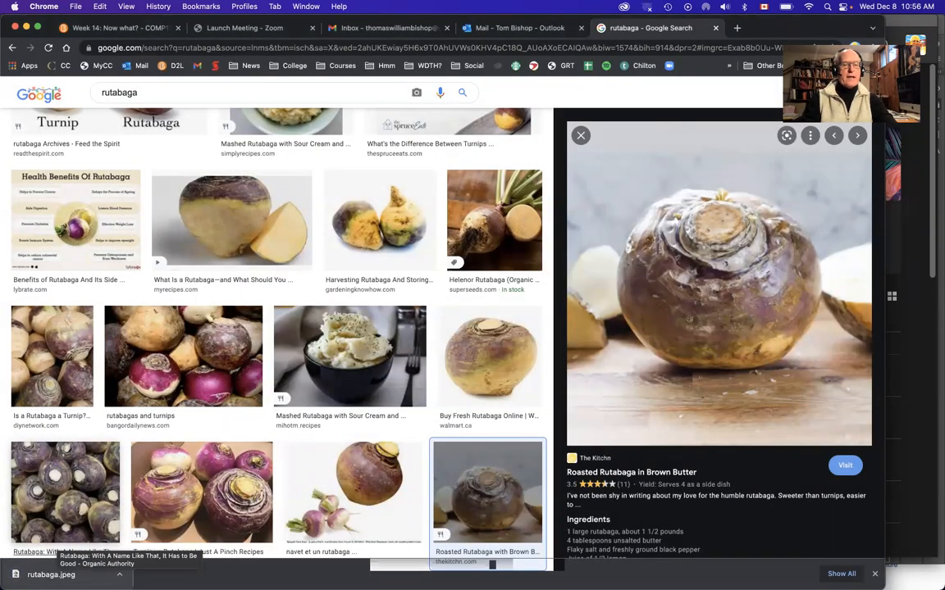
Open the downloaded rutabaga.jpeg in Photoshop for editing.
left_click(51, 574)
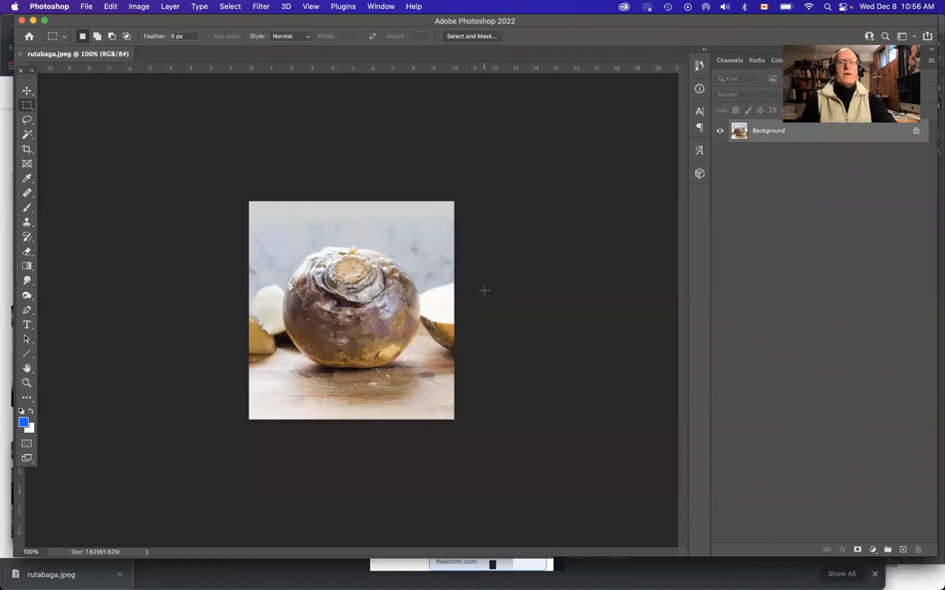
scroll(361, 293, "up", 5)
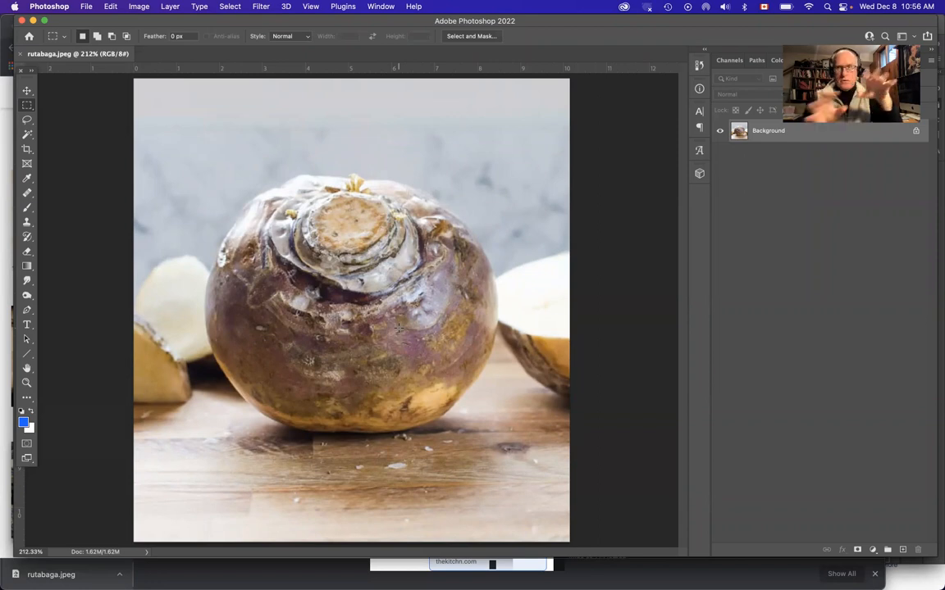
Try the Magic Wand at tolerance 20 on the backdrop, the rutabaga's skin, the tabletop and the pale cut pieces.
left_click(28, 135)
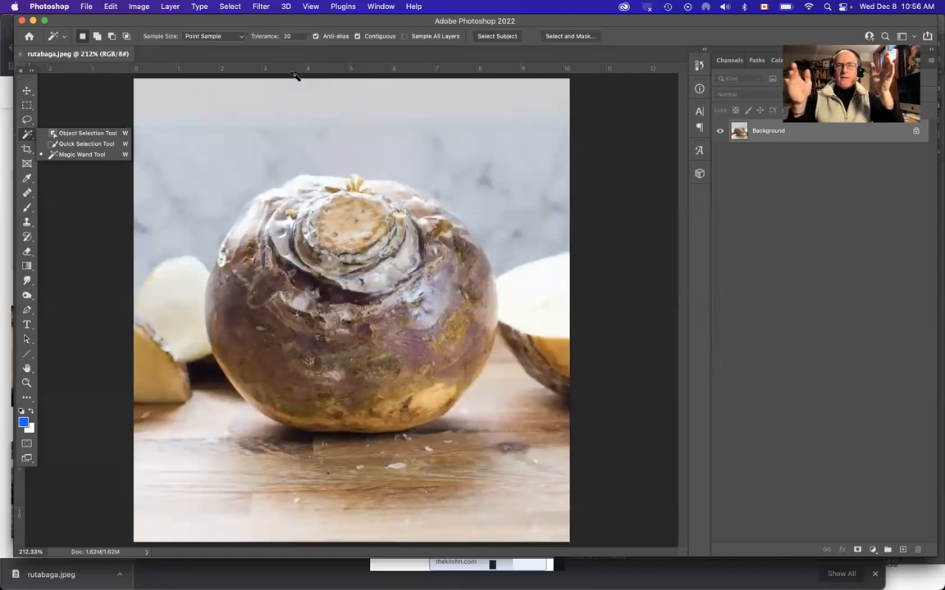
left_click(321, 105)
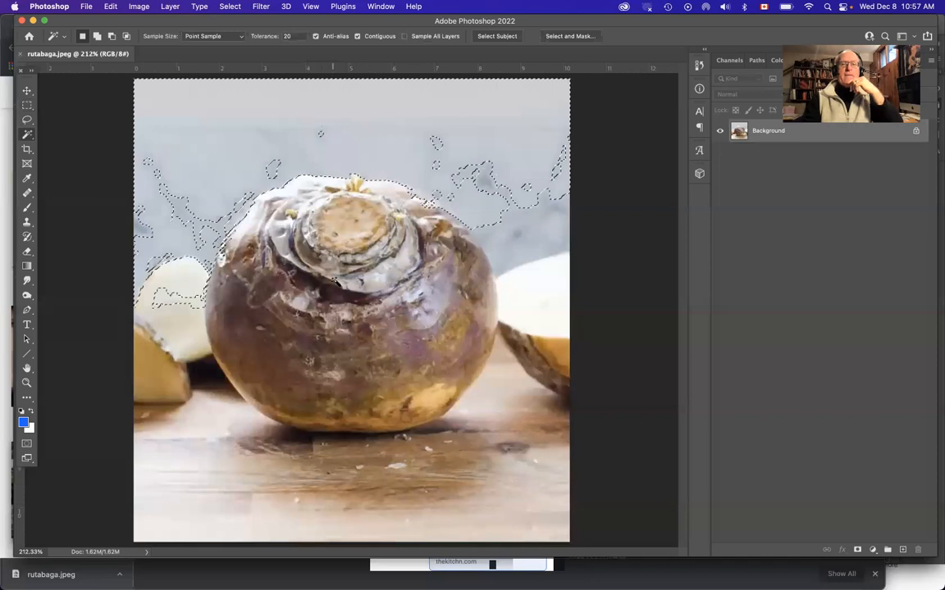
left_click(369, 358)
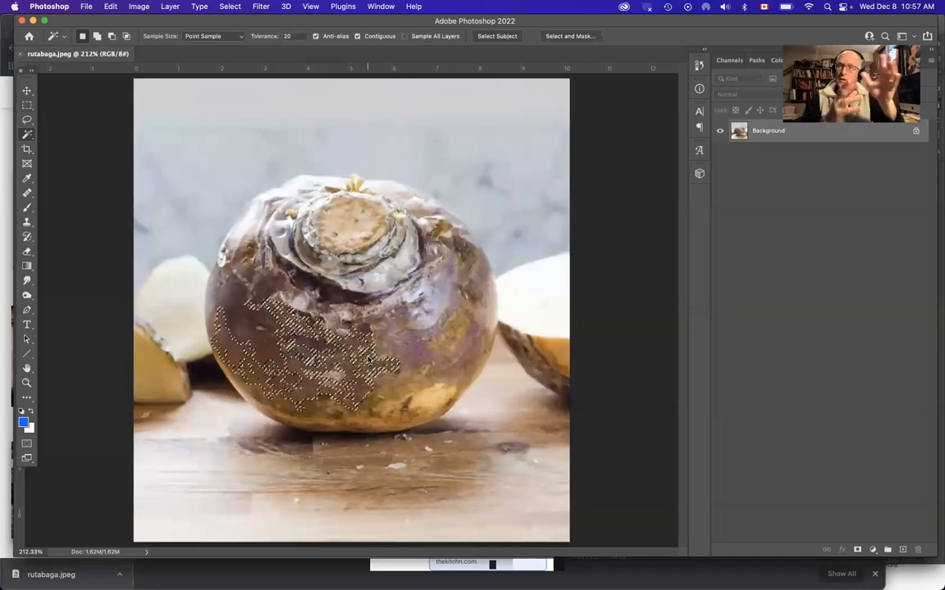
left_click(526, 292)
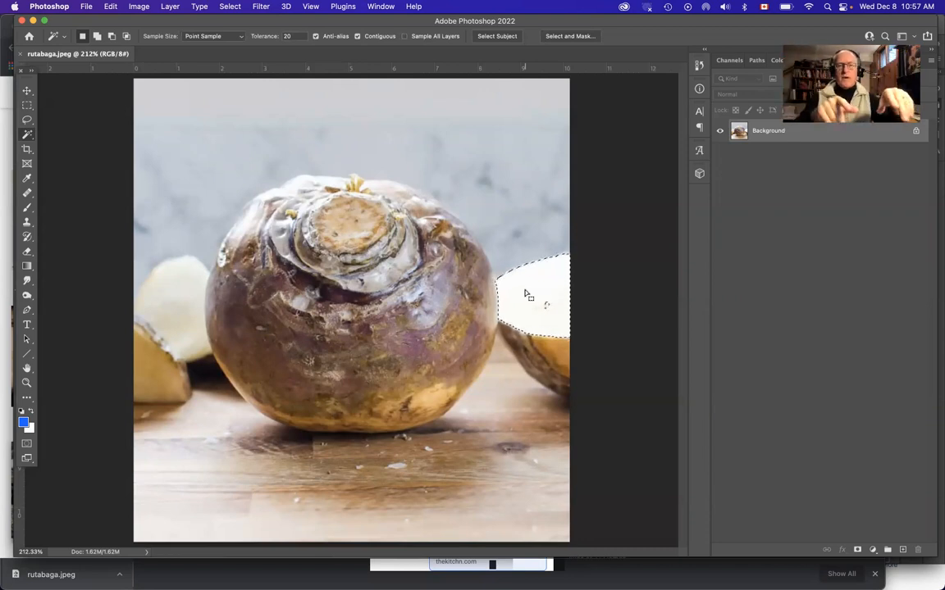
left_click(218, 427)
left_click(204, 401)
left_click(175, 304)
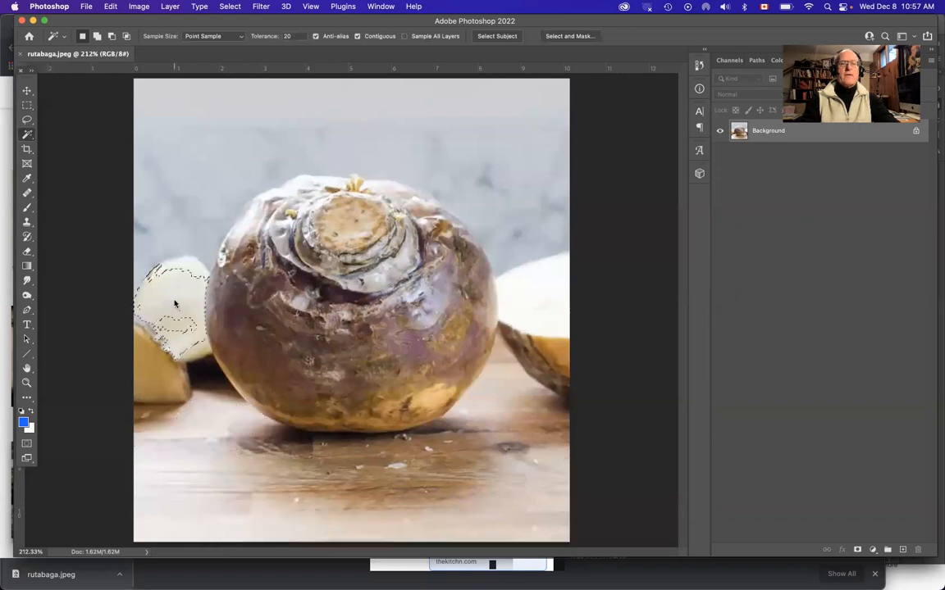
Select the whole rutabaga by outlining it loosely with the Object Selection tool in Lasso mode.
left_click(27, 136)
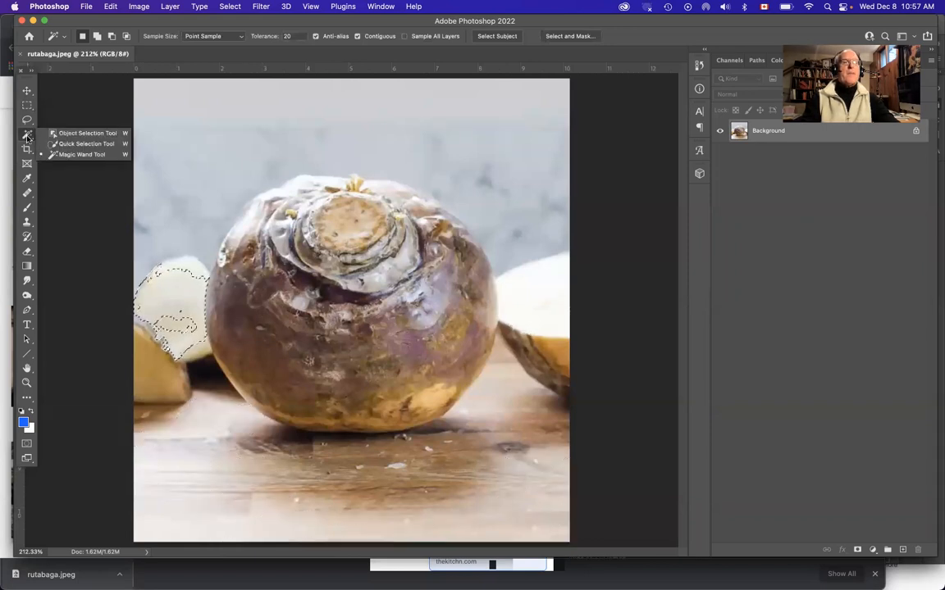
left_click(81, 135)
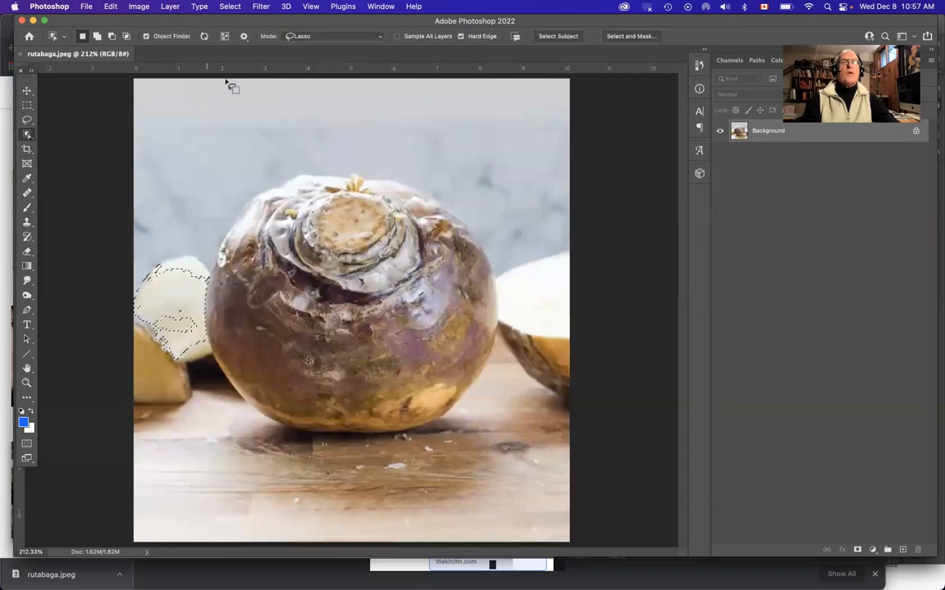
left_click(316, 36)
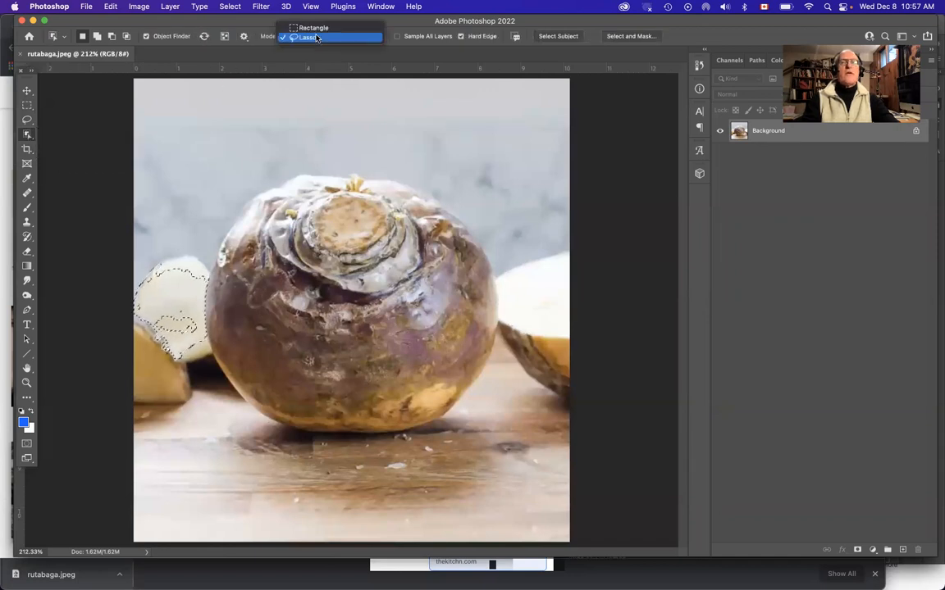
left_click(317, 37)
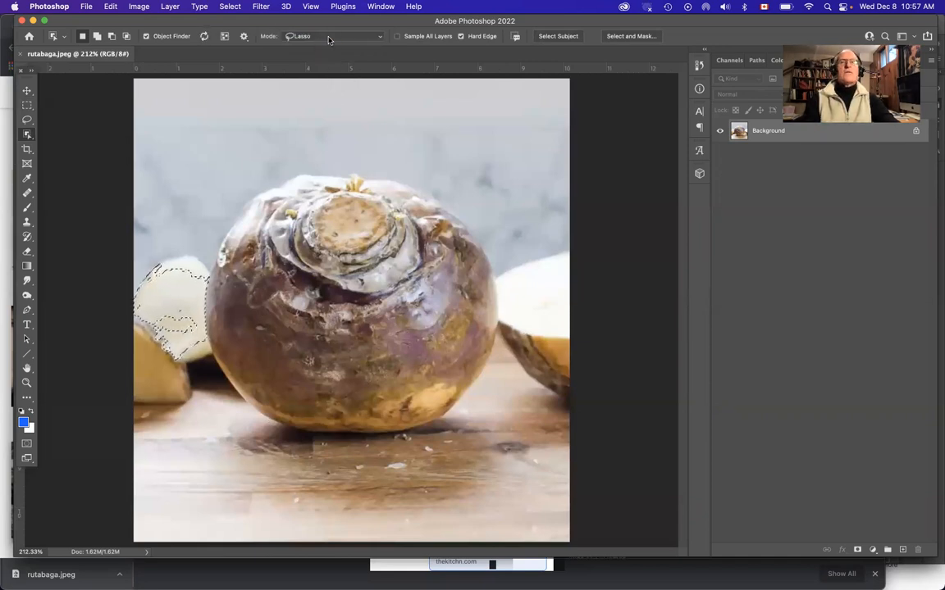
mouse_move(264, 159)
left_mouse_down()
mouse_move(200, 215)
mouse_move(189, 256)
mouse_move(197, 341)
mouse_move(227, 435)
mouse_move(315, 463)
mouse_move(385, 463)
mouse_move(476, 423)
mouse_move(514, 331)
mouse_move(514, 267)
mouse_move(453, 194)
mouse_move(405, 172)
mouse_move(319, 155)
mouse_move(260, 159)
left_mouse_up()
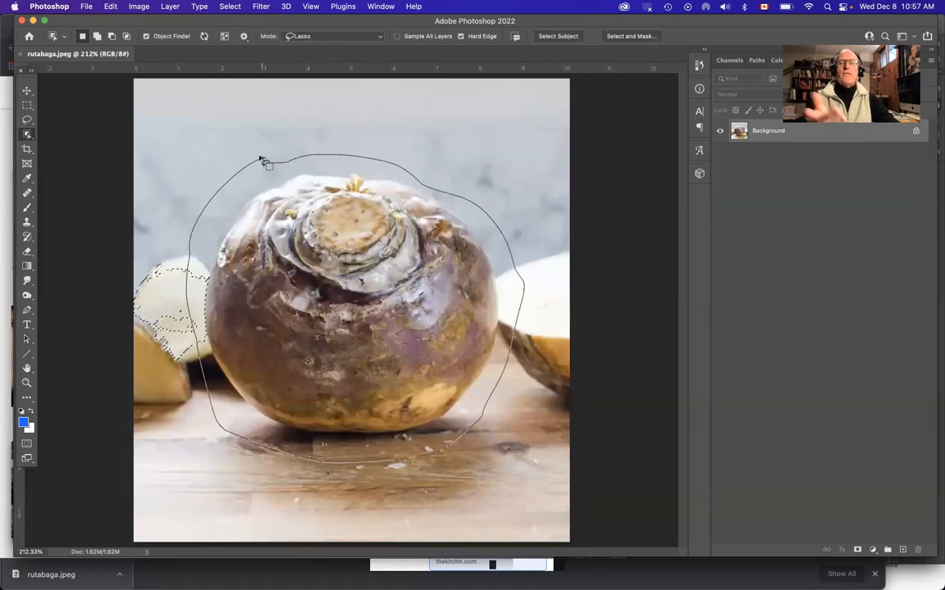
left_click_drag(259, 155, 259, 158)
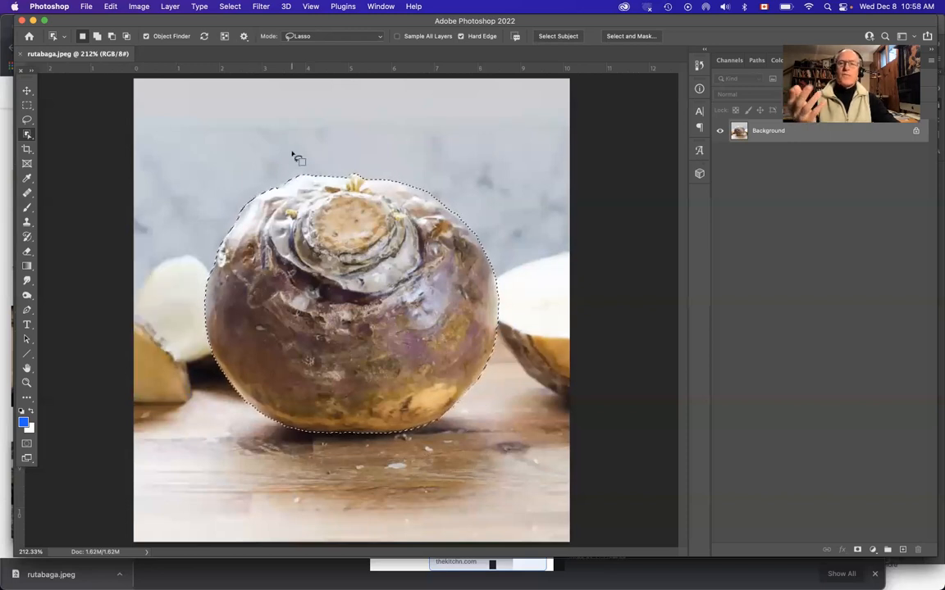
Clear the selection and reselect the whole rutabaga, including its pale crown, with the Quick Selection tool.
right_click(27, 135)
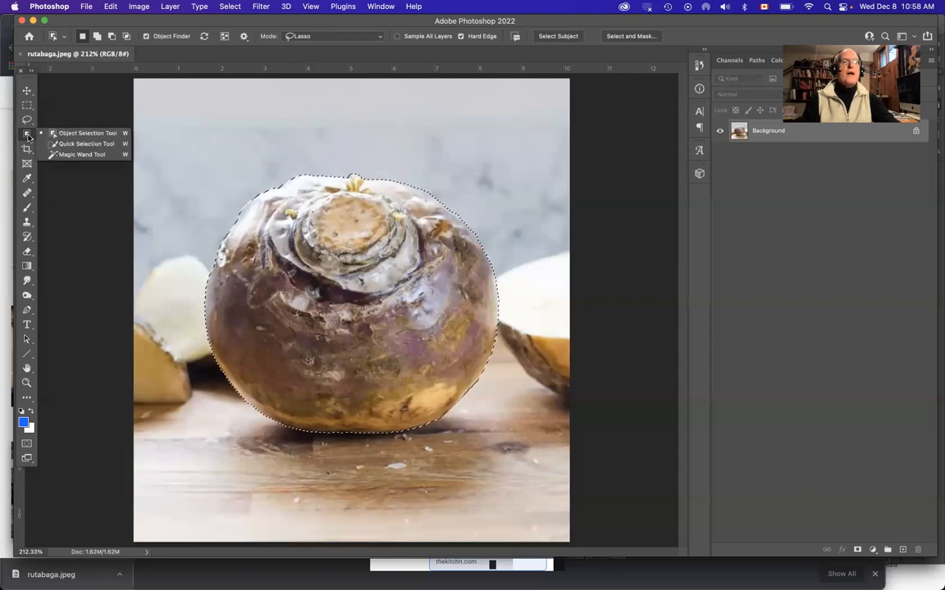
left_click(74, 144)
key("super+d")
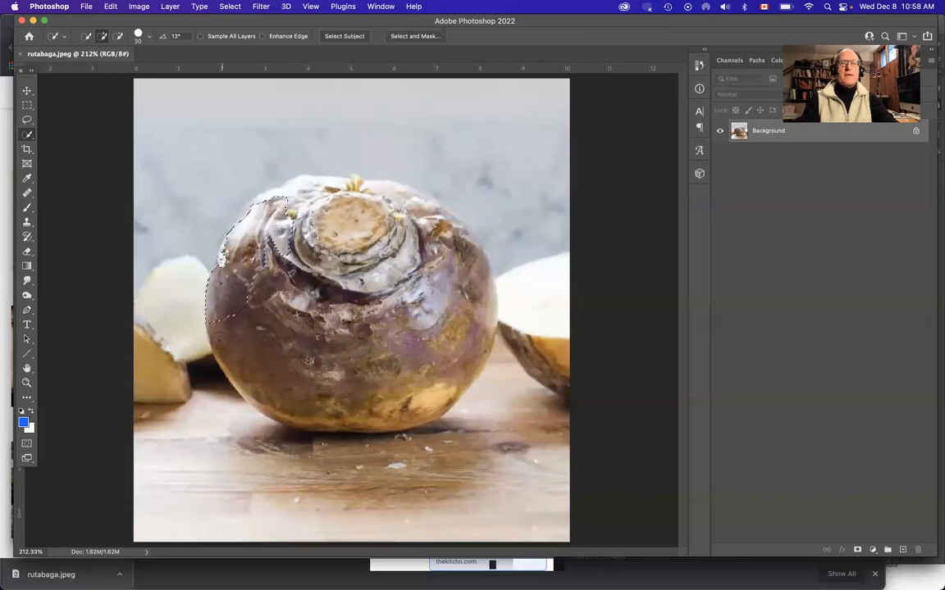
mouse_move(224, 347)
left_mouse_down()
mouse_move(279, 387)
mouse_move(308, 389)
mouse_move(383, 382)
mouse_move(426, 369)
mouse_move(463, 336)
left_mouse_up()
mouse_move(467, 286)
left_mouse_down()
mouse_move(435, 247)
mouse_move(381, 245)
left_mouse_up()
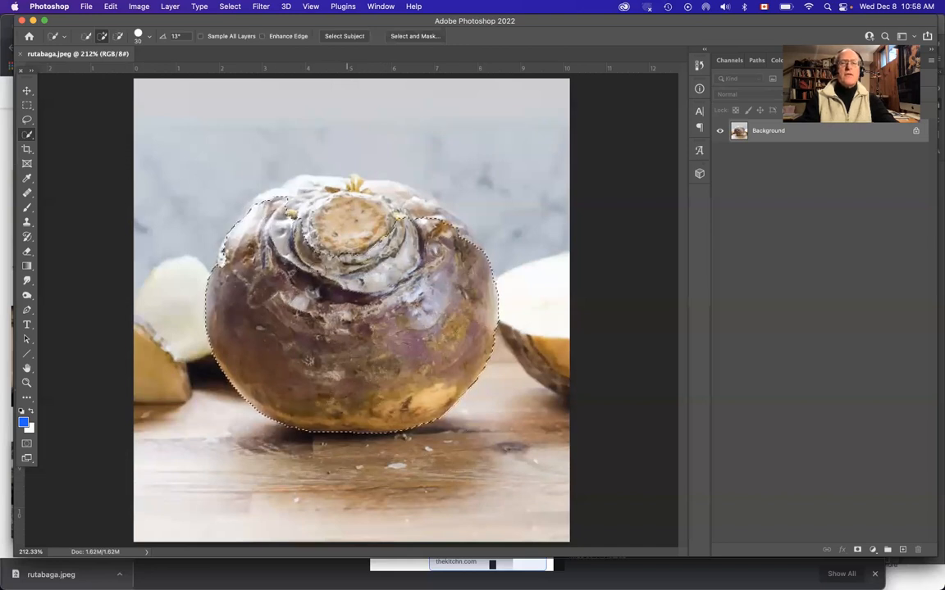
left_click_drag(287, 187, 332, 188)
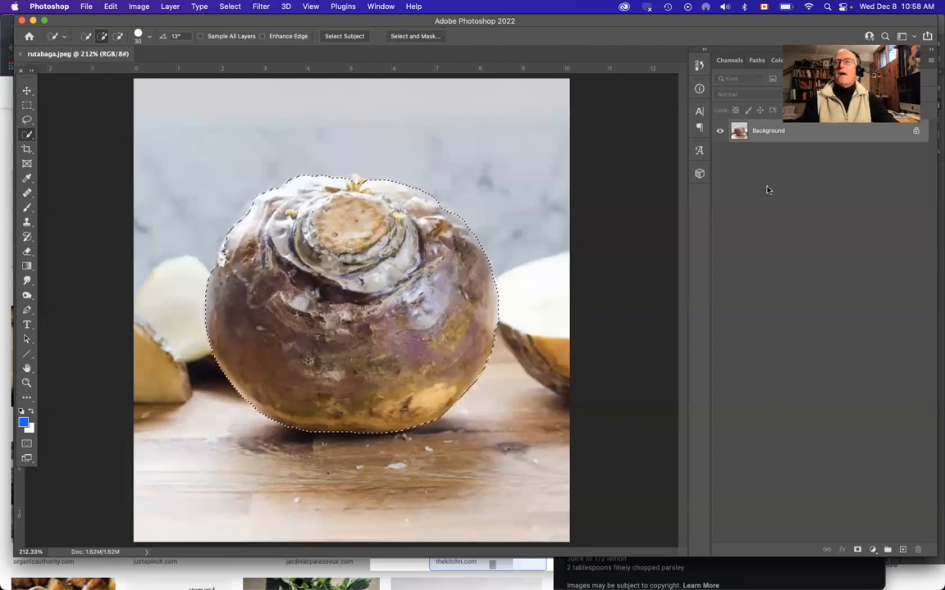
Convert the Background to a regular layer named Layer 0, erase everything around the rutabaga, and clear the selection.
double_click(769, 131)
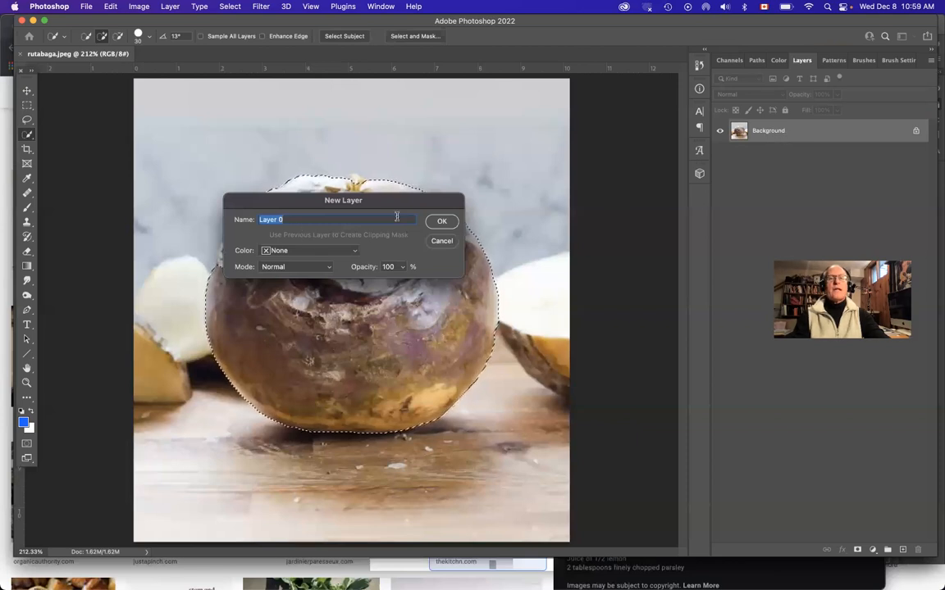
left_click(447, 220)
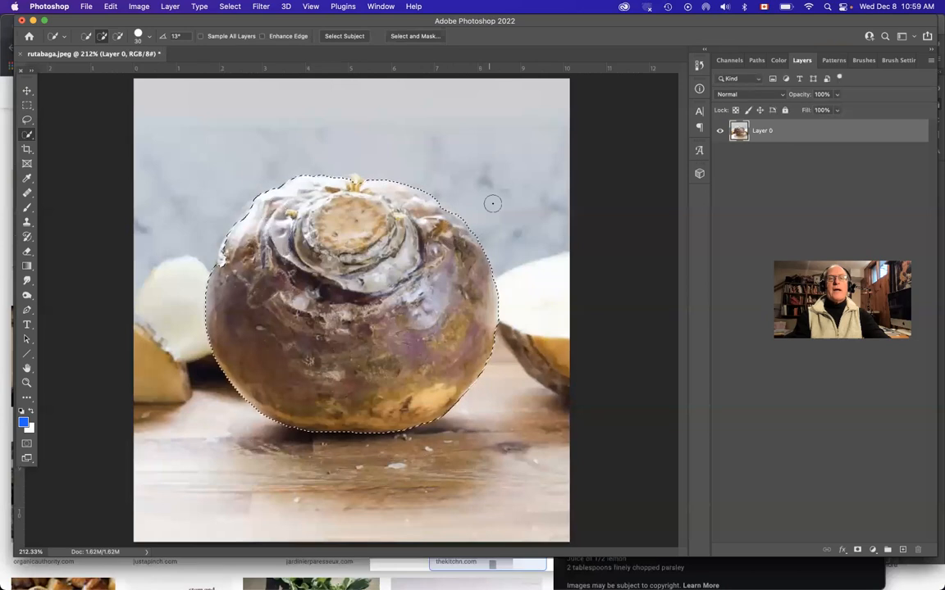
left_click(232, 9)
left_click(236, 51)
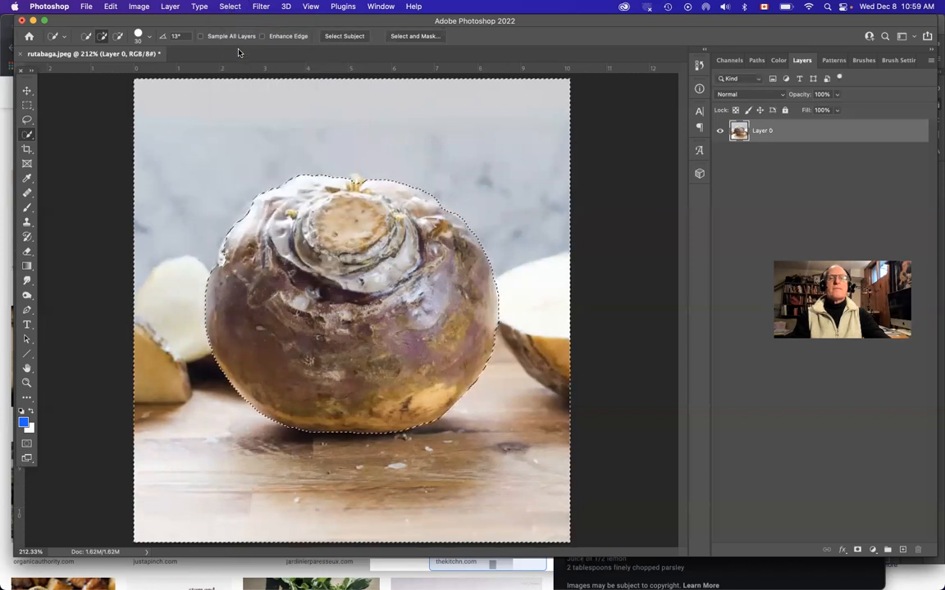
key("Delete")
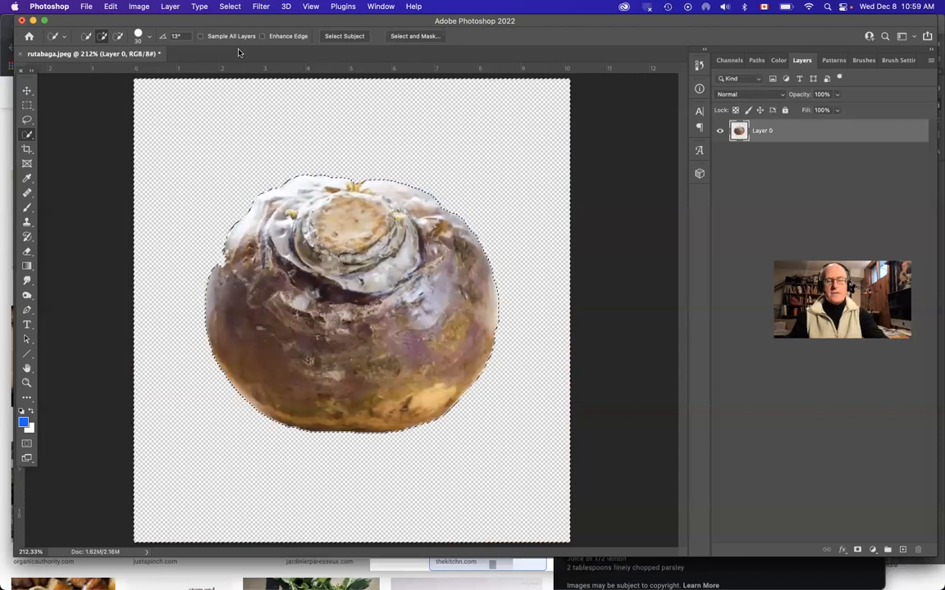
key("super+d")
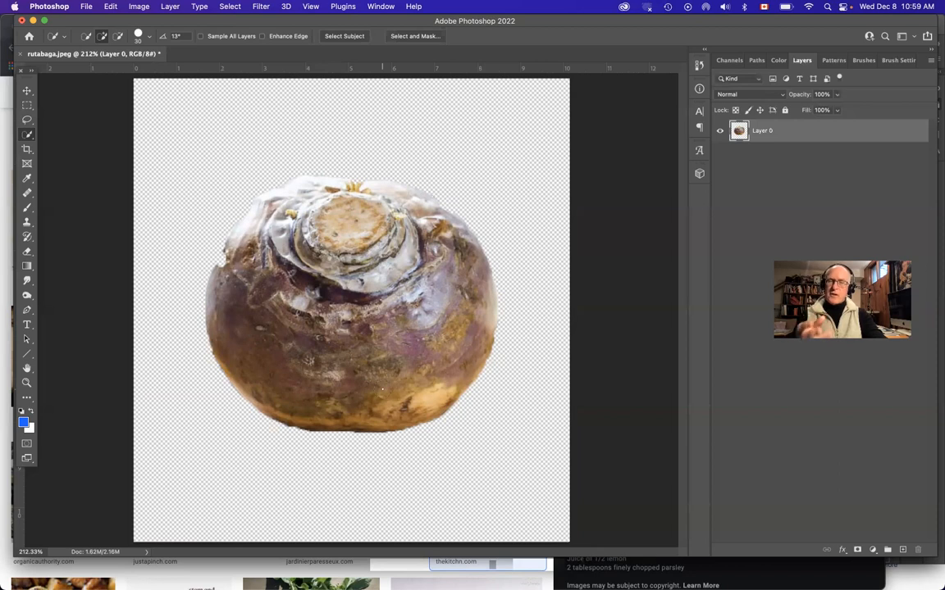
Create a new empty layer named Layer 1 and place it beneath the rutabaga layer.
left_click(931, 59)
left_click(844, 66)
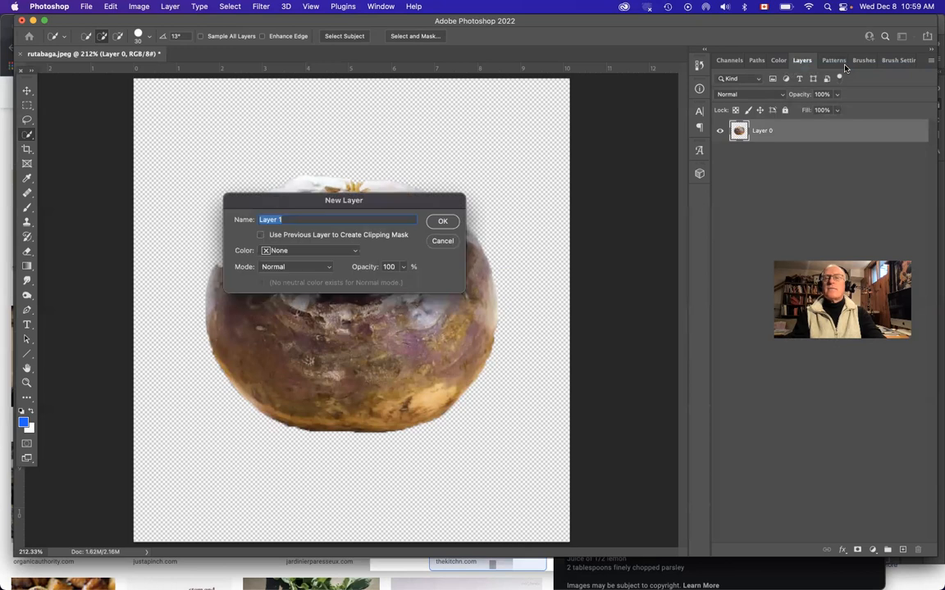
left_click(442, 221)
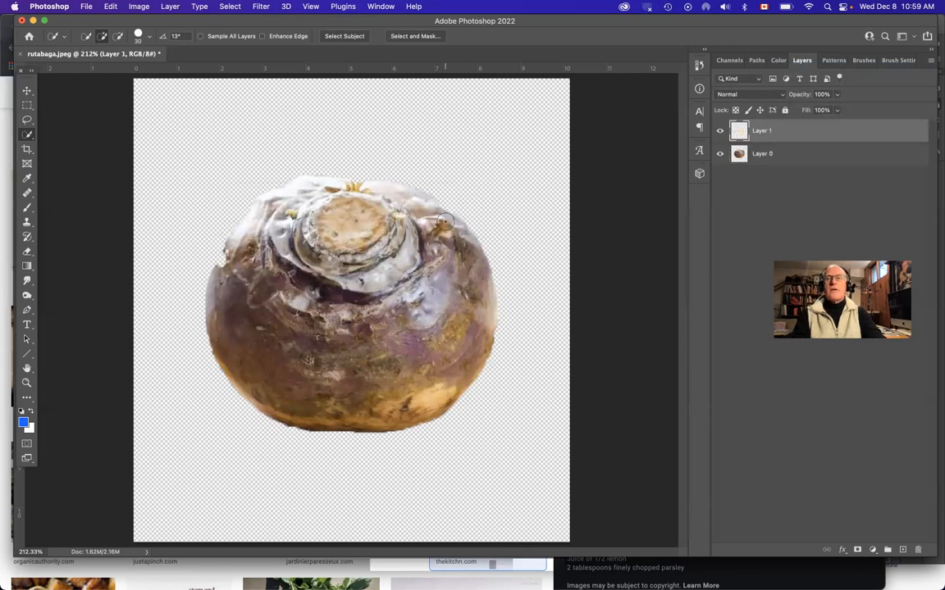
left_click_drag(795, 134, 796, 171)
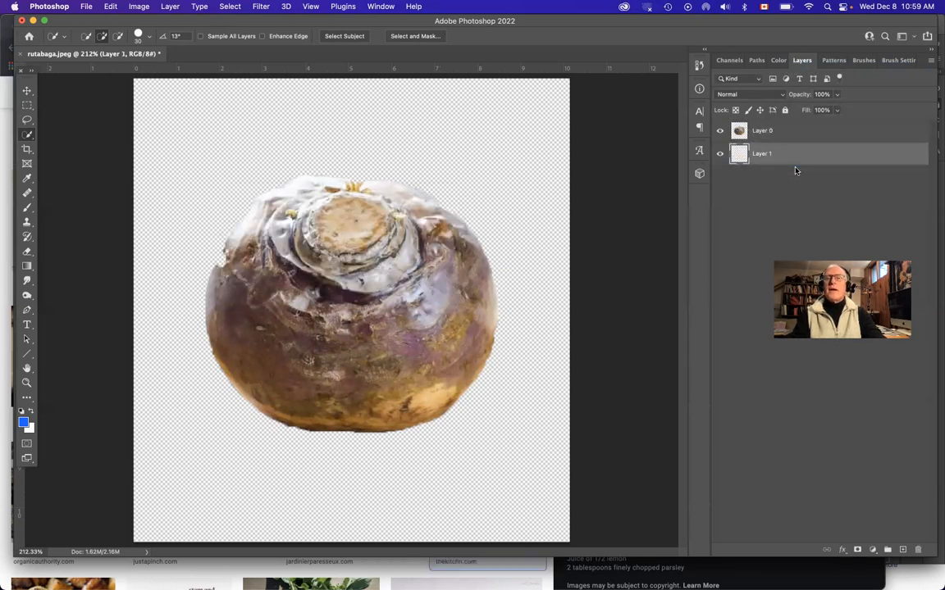
Lasso a wide, flat shadow shape around the rutabaga's base on Layer 1, extending past both sides.
left_click(28, 120)
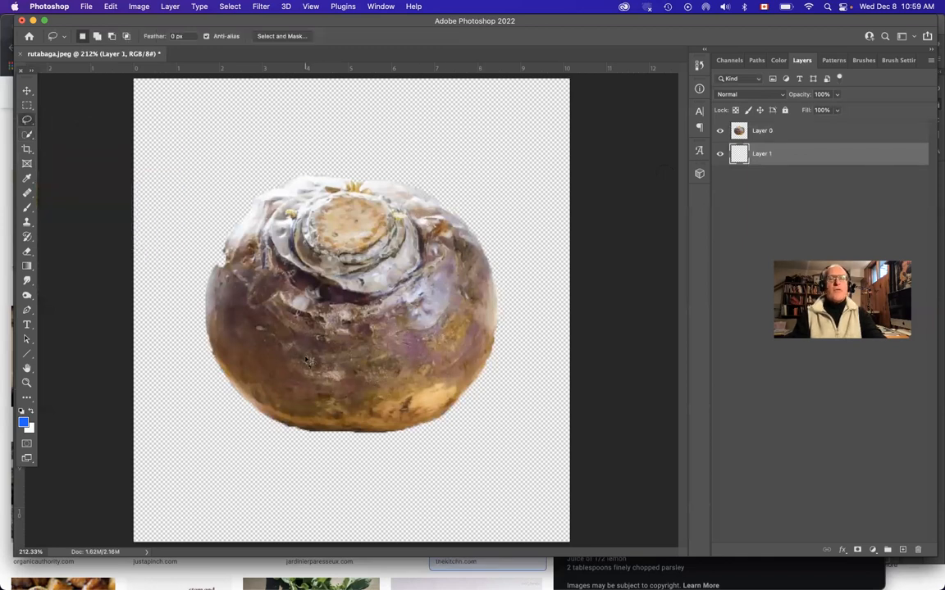
mouse_move(313, 378)
left_mouse_down()
mouse_move(213, 401)
mouse_move(196, 411)
mouse_move(197, 424)
mouse_move(331, 443)
mouse_move(424, 440)
mouse_move(534, 398)
mouse_move(536, 385)
mouse_move(312, 384)
left_mouse_up()
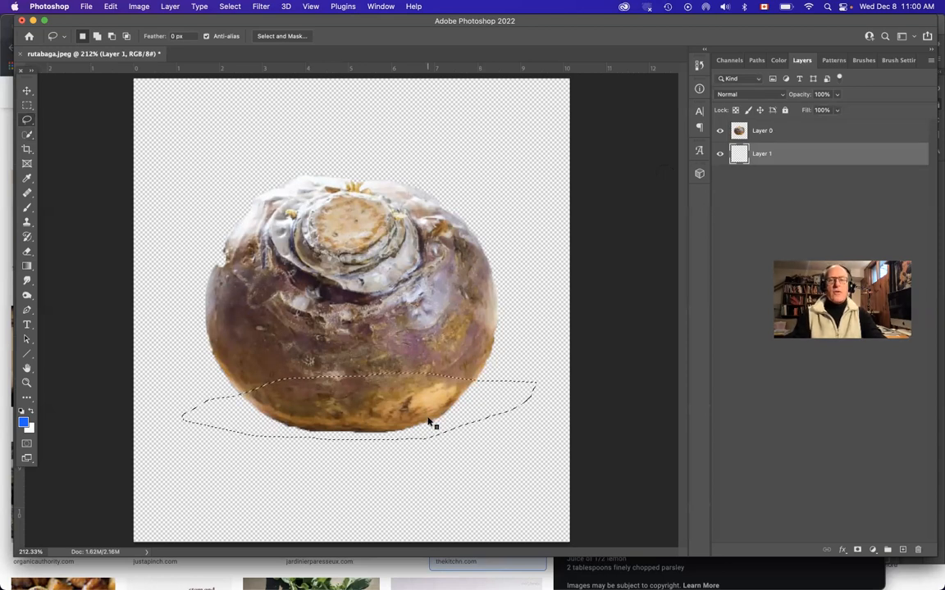
right_click(463, 414)
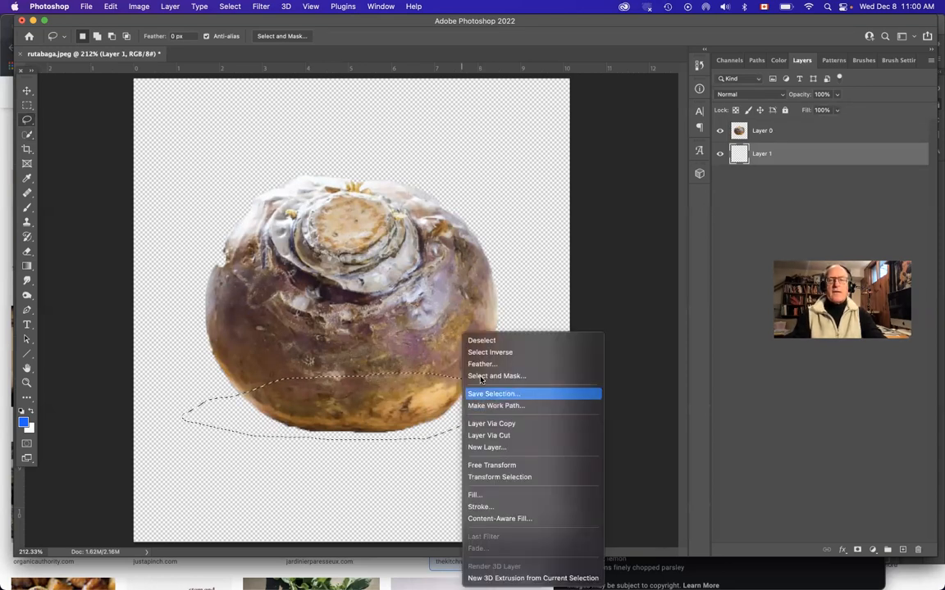
left_click(505, 275)
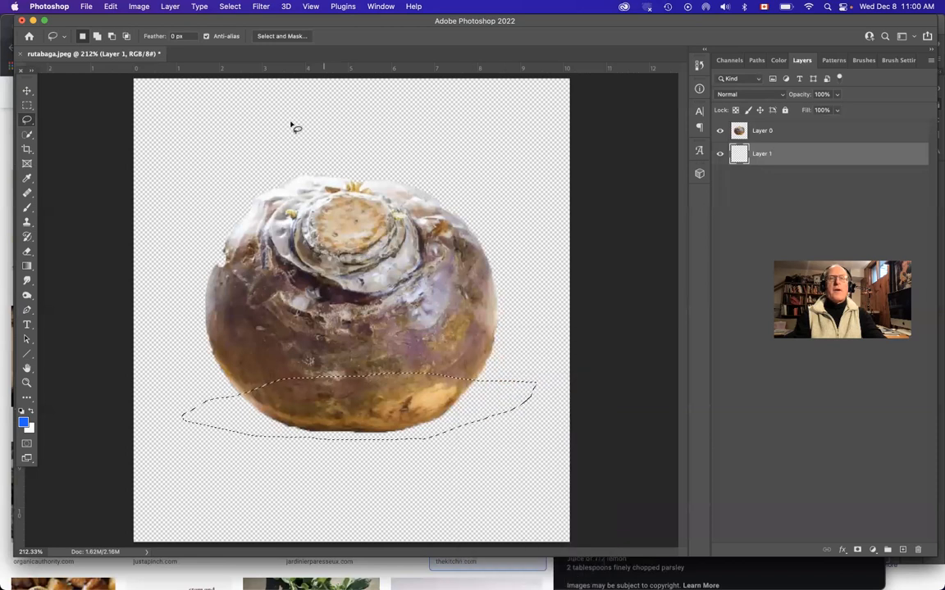
Feather the shadow selection with a radius of 30 pixels.
left_click(231, 6)
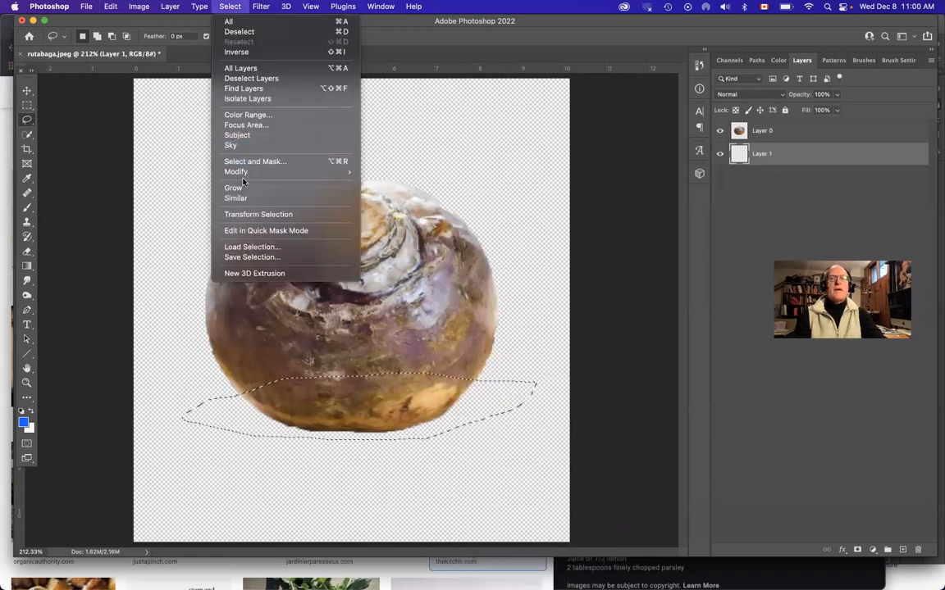
mouse_move(243, 176)
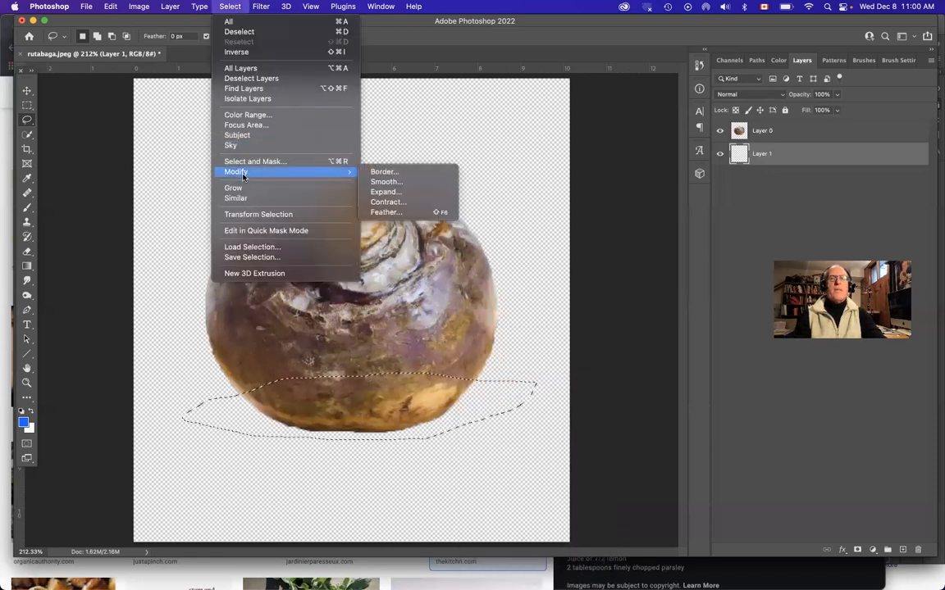
left_click(387, 211)
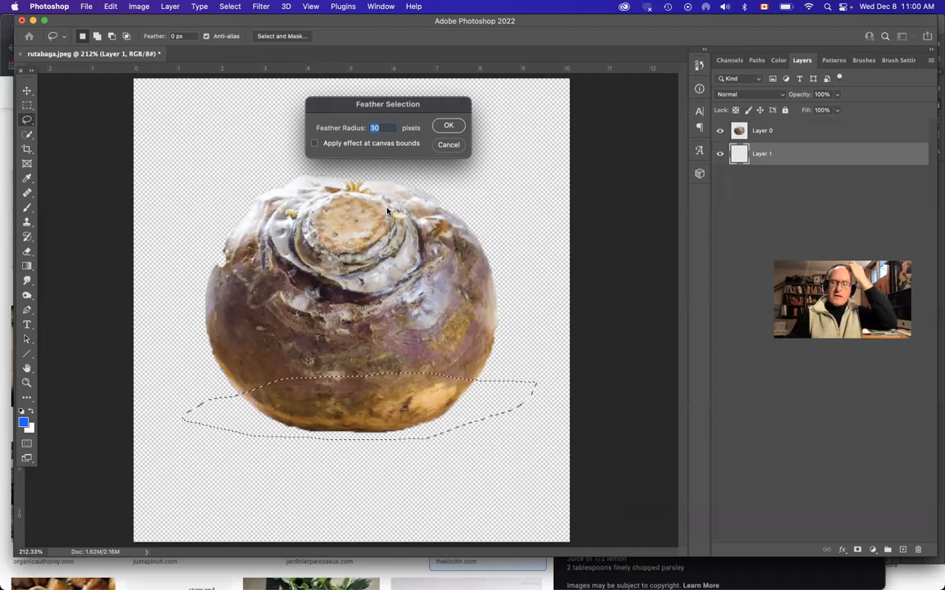
key("Return")
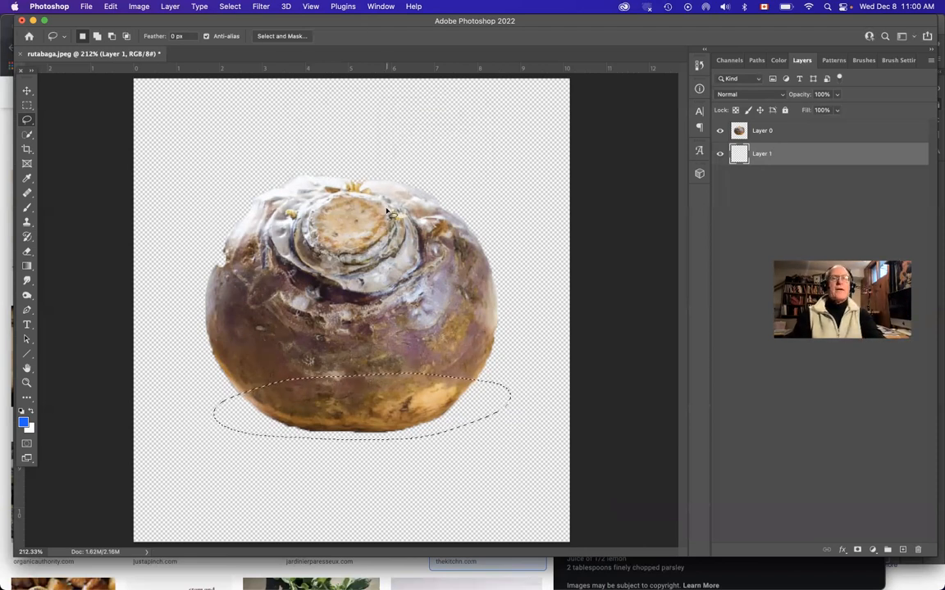
Fill the feathered selection on Layer 1 with 50% Gray in Normal mode at 100% opacity.
left_click(110, 6)
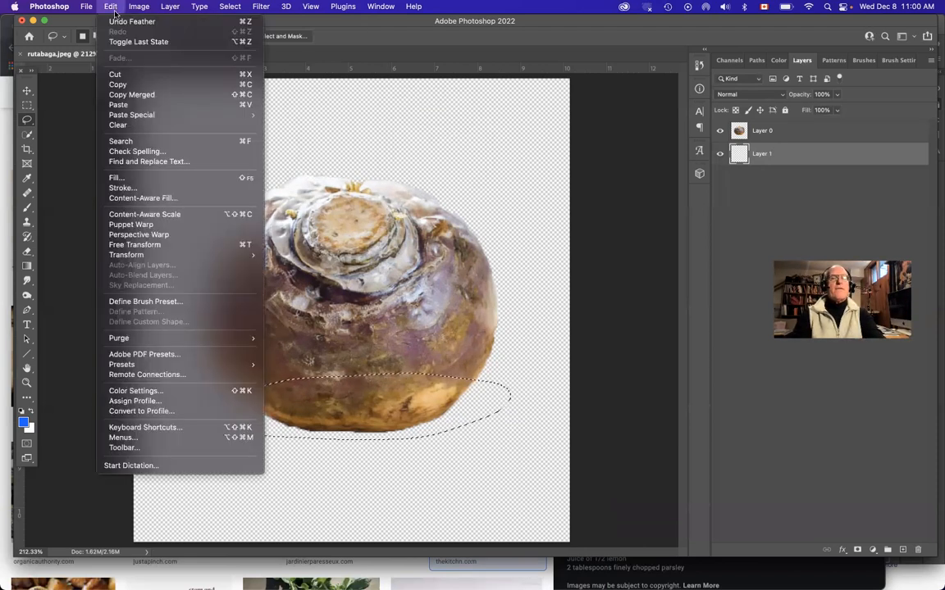
left_click(115, 178)
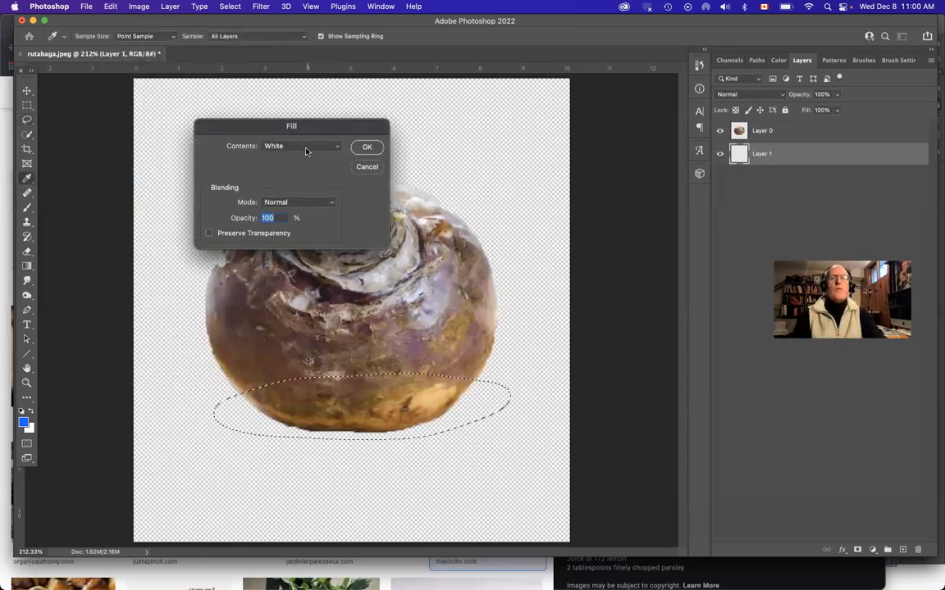
left_click(306, 149)
left_click(294, 135)
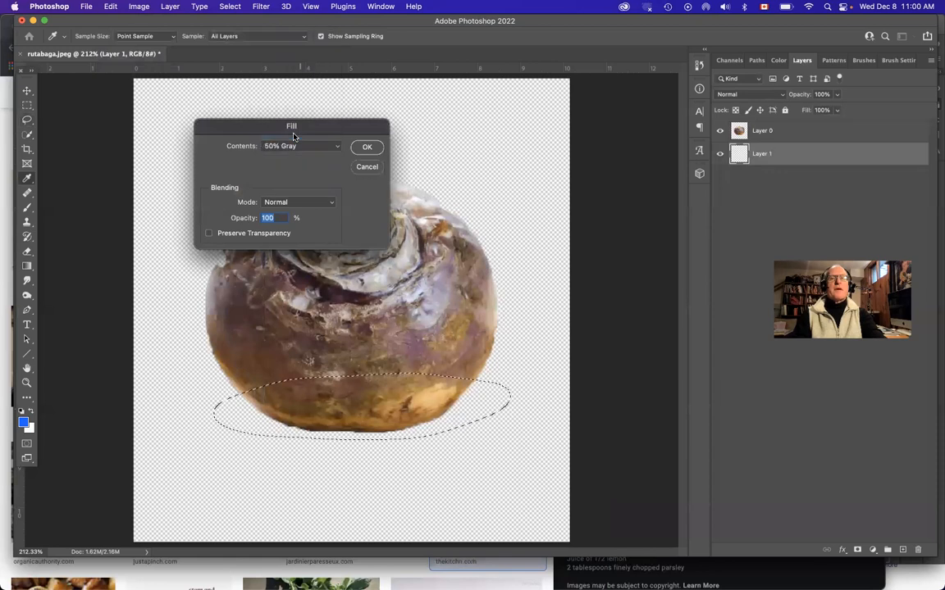
left_click(369, 148)
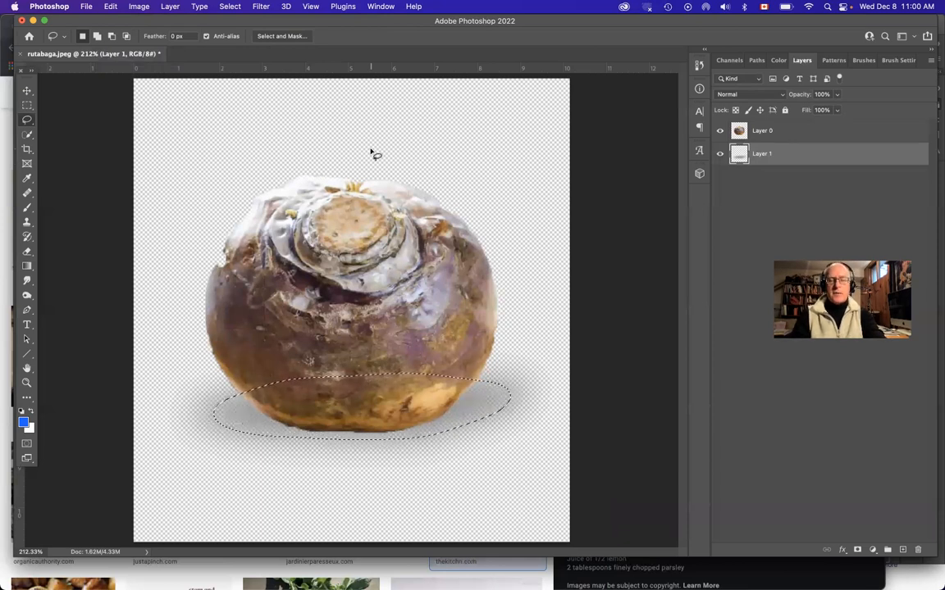
Darken the gray shadow with Levels by setting the midtone input level to 0.17.
key("super+l")
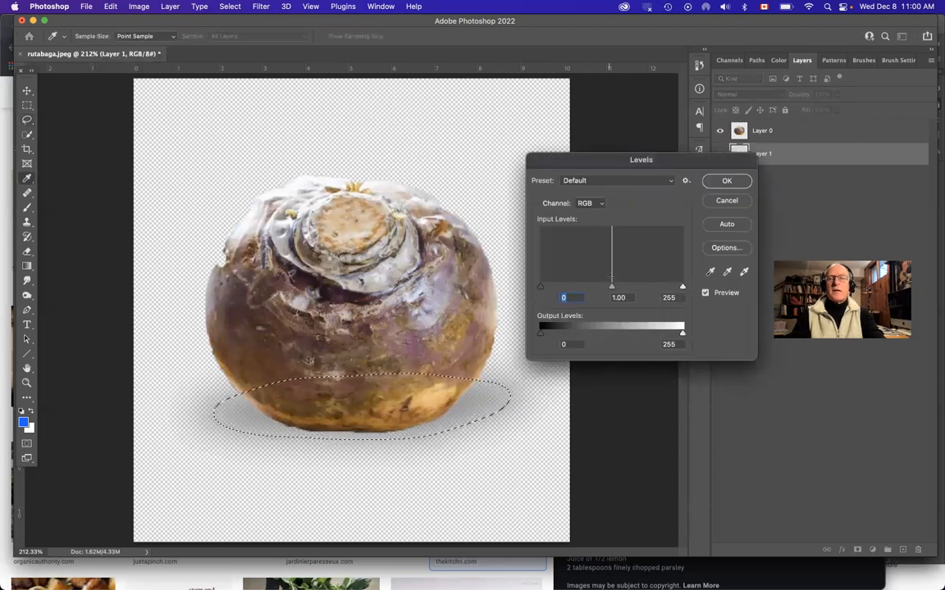
left_click_drag(611, 287, 666, 300)
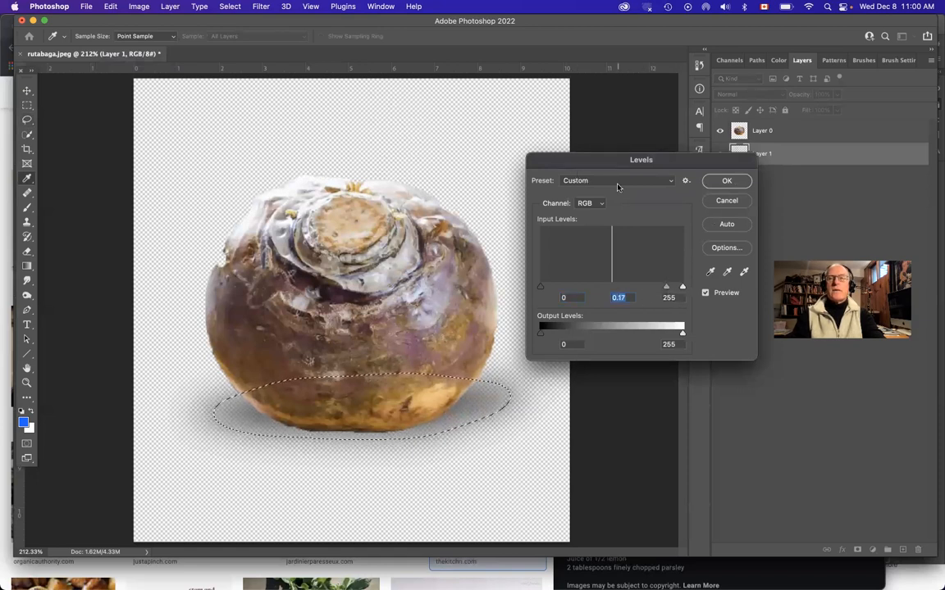
key("Return")
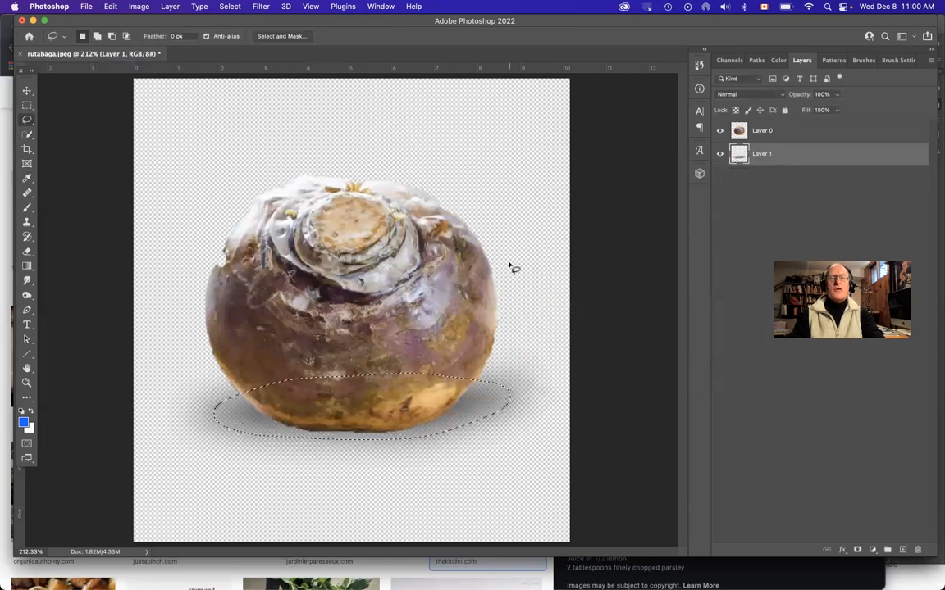
Clear the selection, move the shadow slightly down beneath the rutabaga, and leave no layer selected.
key("super+d")
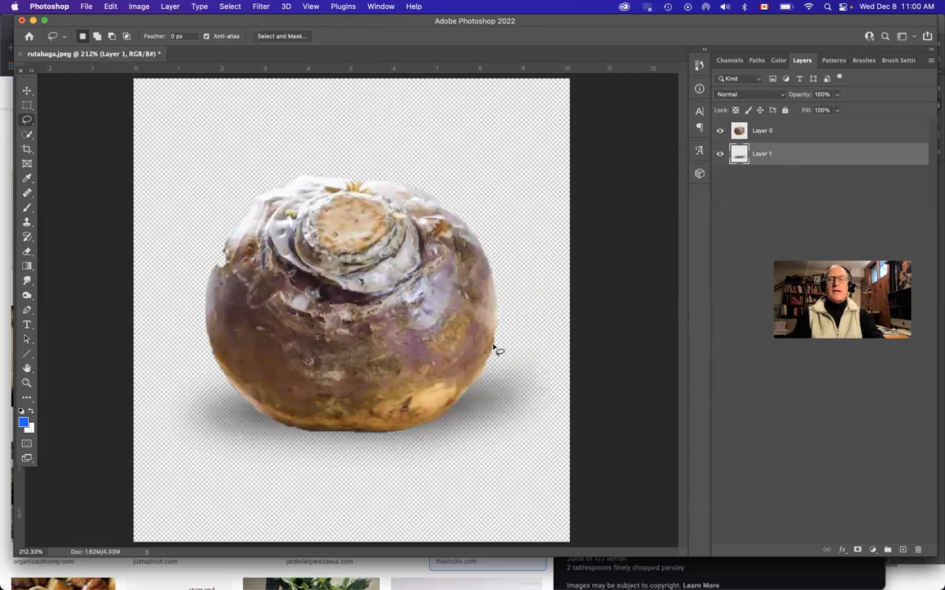
left_click_drag(489, 410, 486, 422)
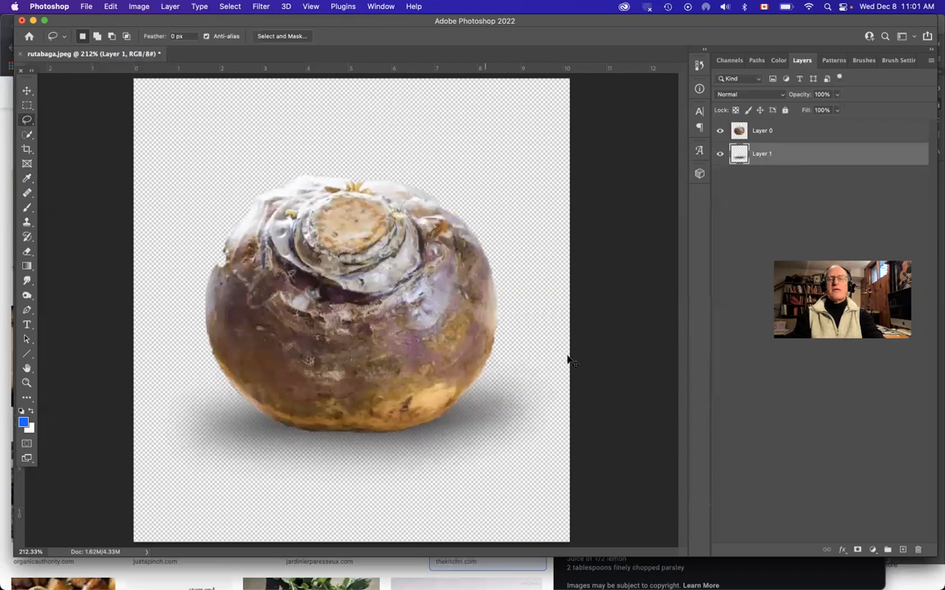
key("alt+super+a")
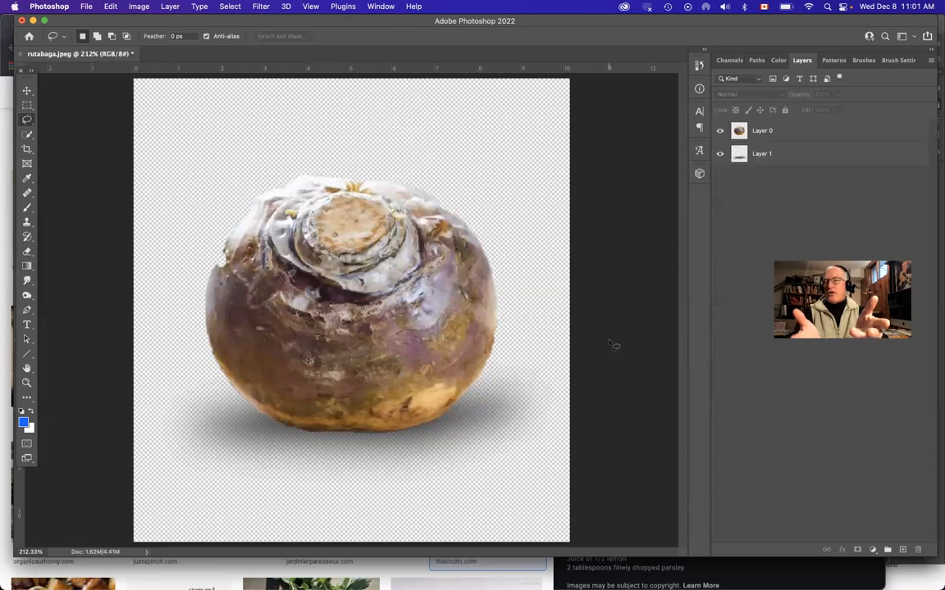
Quick-export the image as rutabaga.png into the Project 3 Indesign folder.
left_click(88, 7)
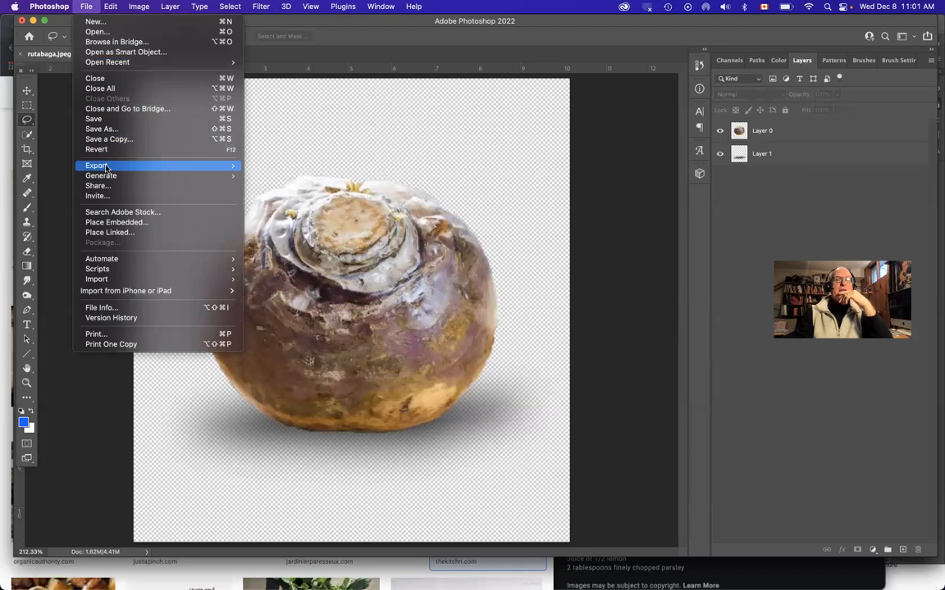
mouse_move(105, 168)
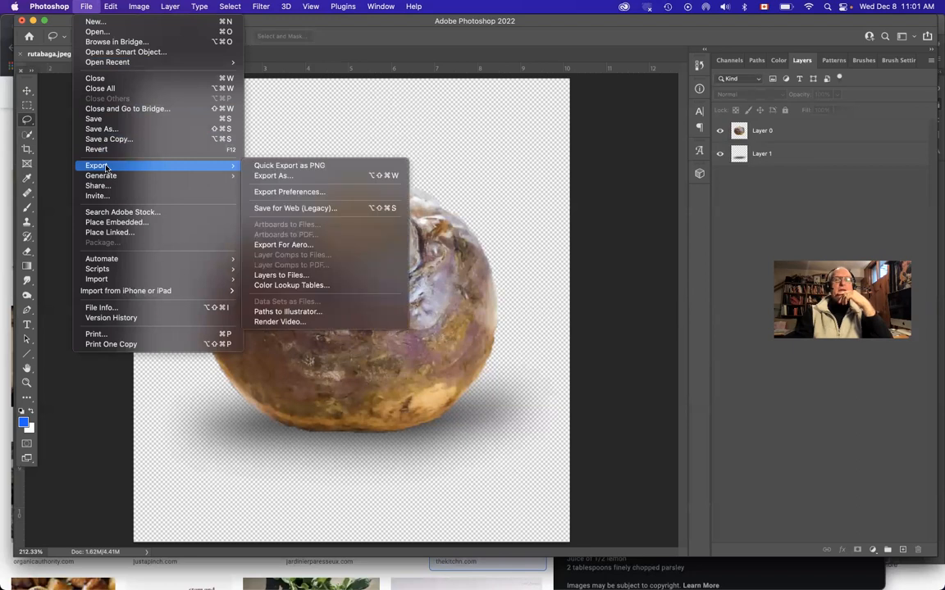
left_click(305, 166)
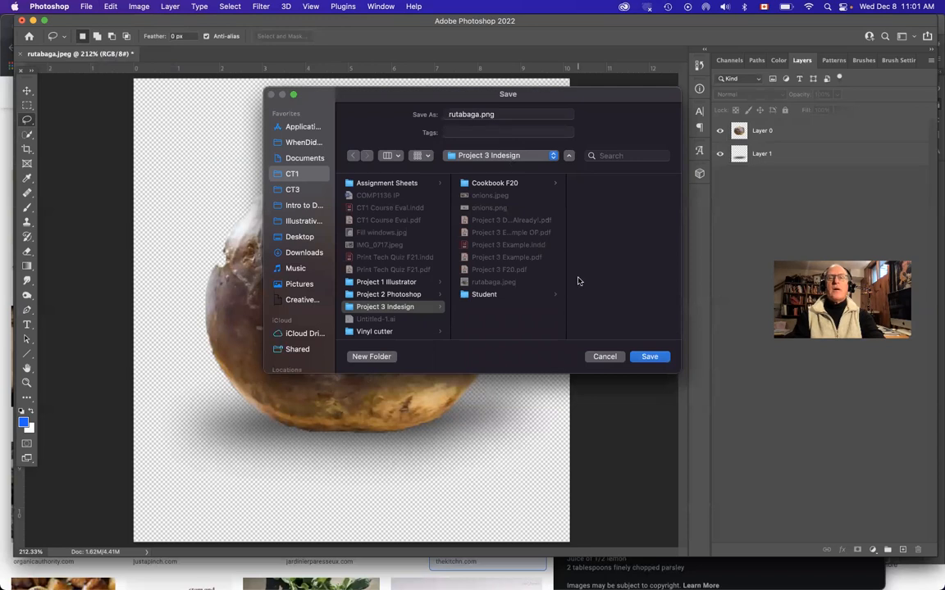
left_click(652, 358)
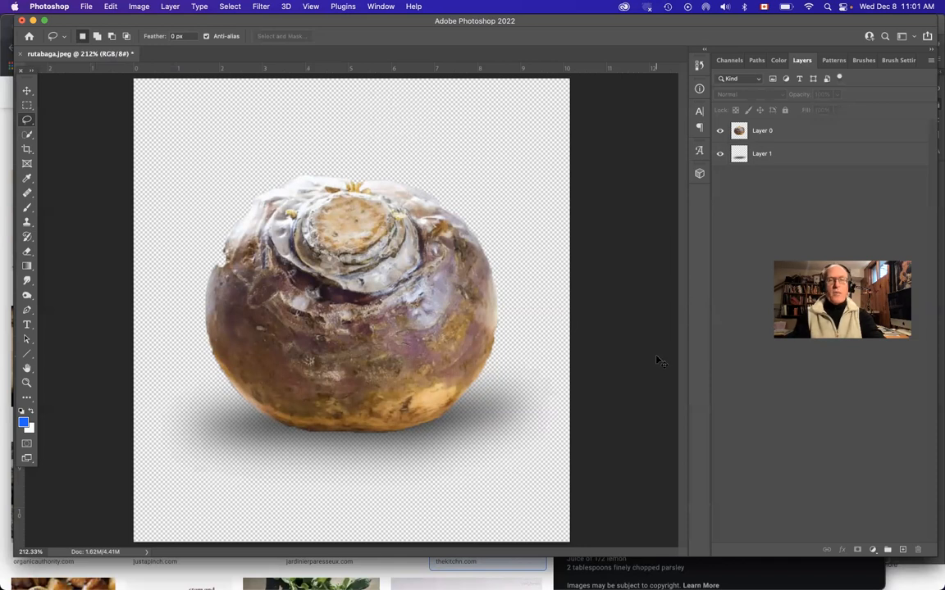
Switch to Adobe InDesign and create a new document with the default settings.
key("super+Tab")
key("super+Tab")
key("super+Tab")
key("super+Tab")
key("super+Tab")
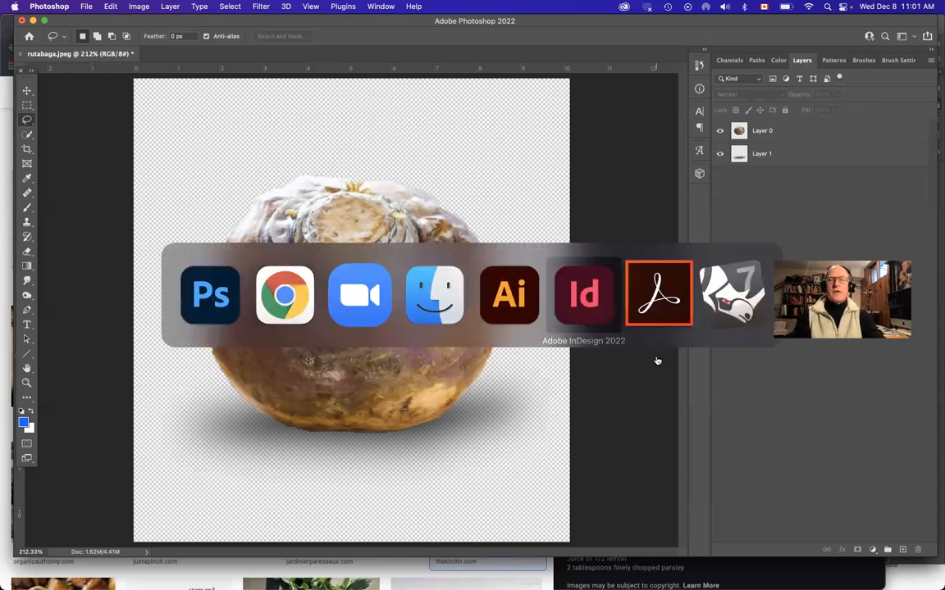
key("super+n")
key("Return")
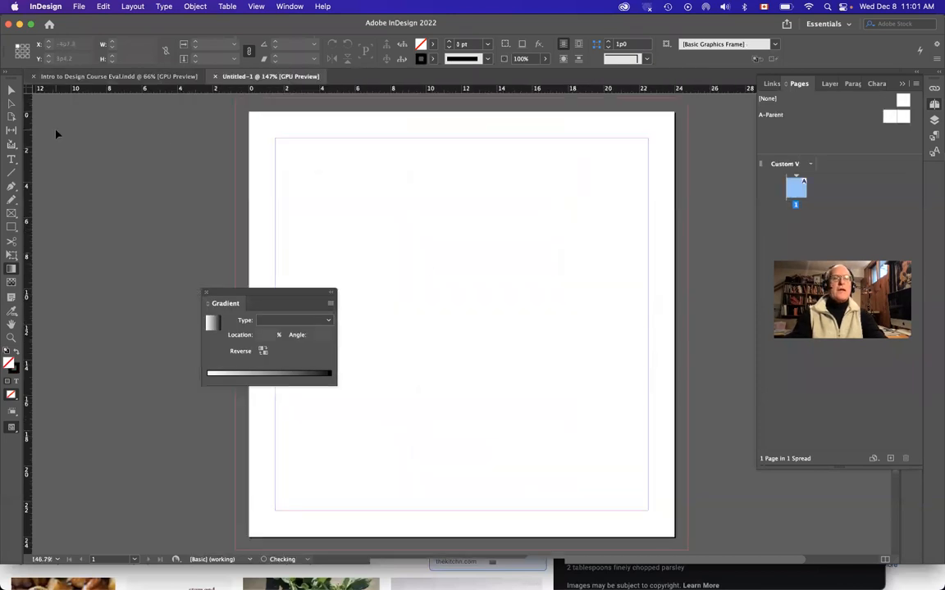
Draw a full-height frame about 11p11 by 25p6 from the left bleed edge and fill it with C=100 M=0 Y=0 K=0.
key("f")
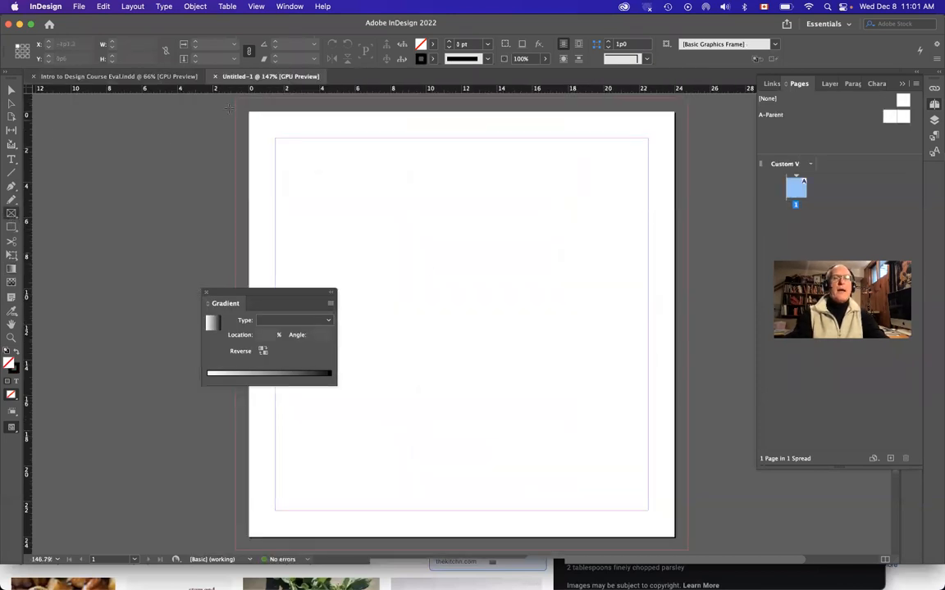
left_click_drag(236, 101, 446, 551)
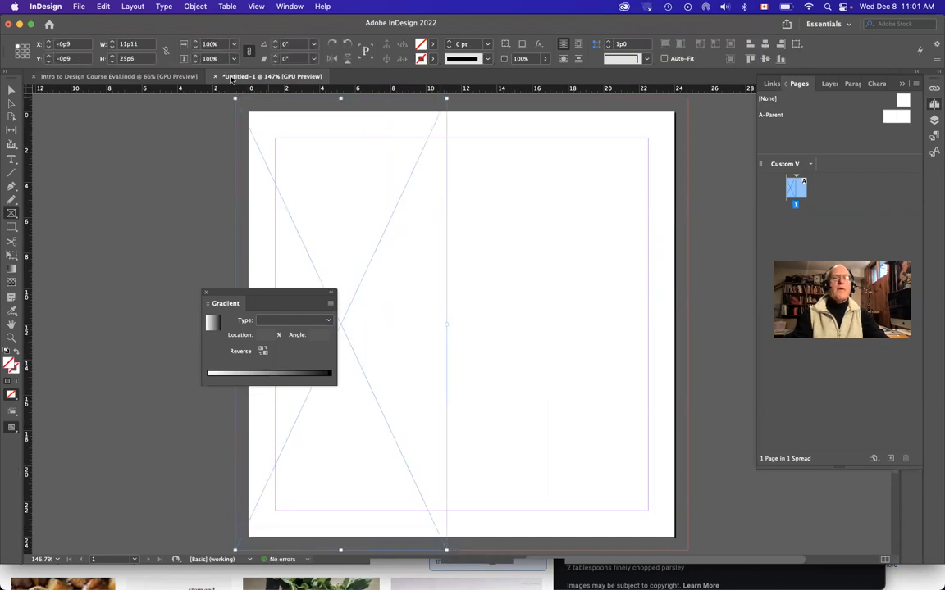
left_click(432, 47)
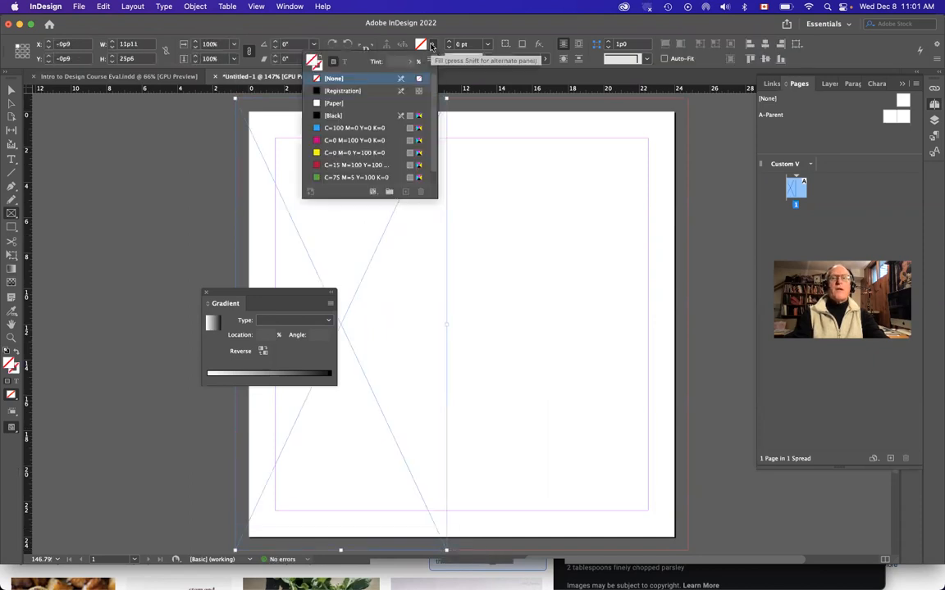
left_click(358, 128)
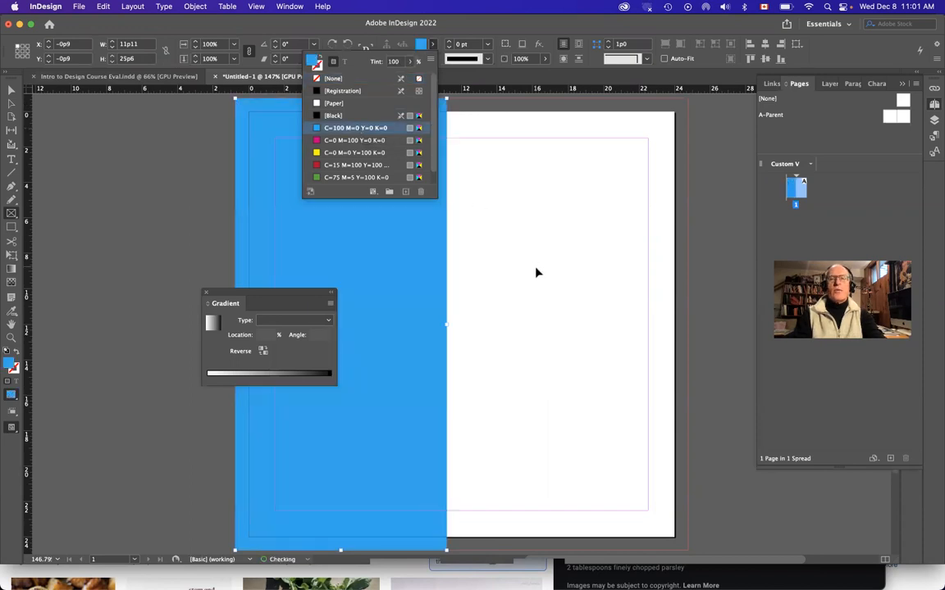
left_click(481, 239)
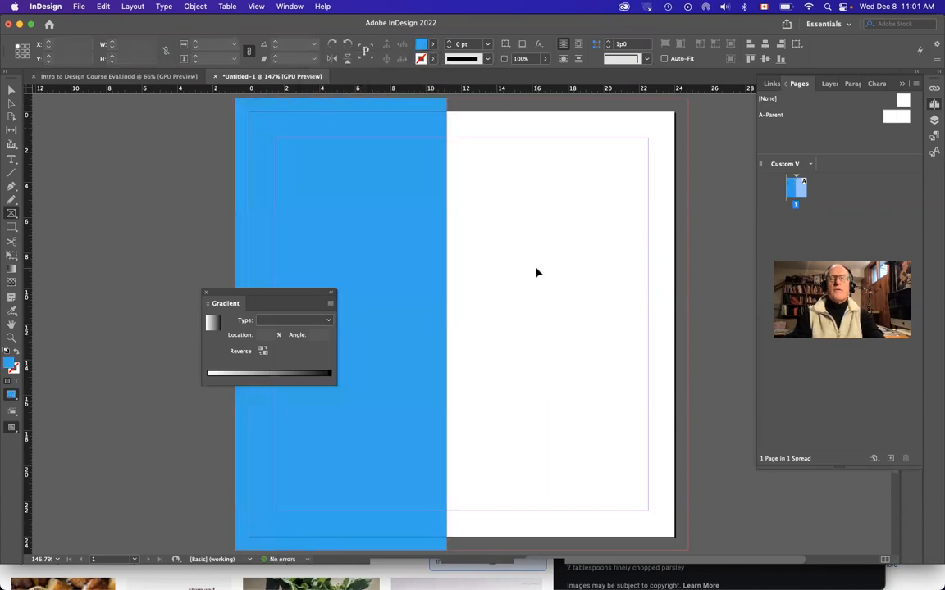
Draw a frame about 16p6 by 13p1 across the blue edge mid-page and place rutabaga.png from the Project 3 Indesign folder in it.
left_click(13, 215)
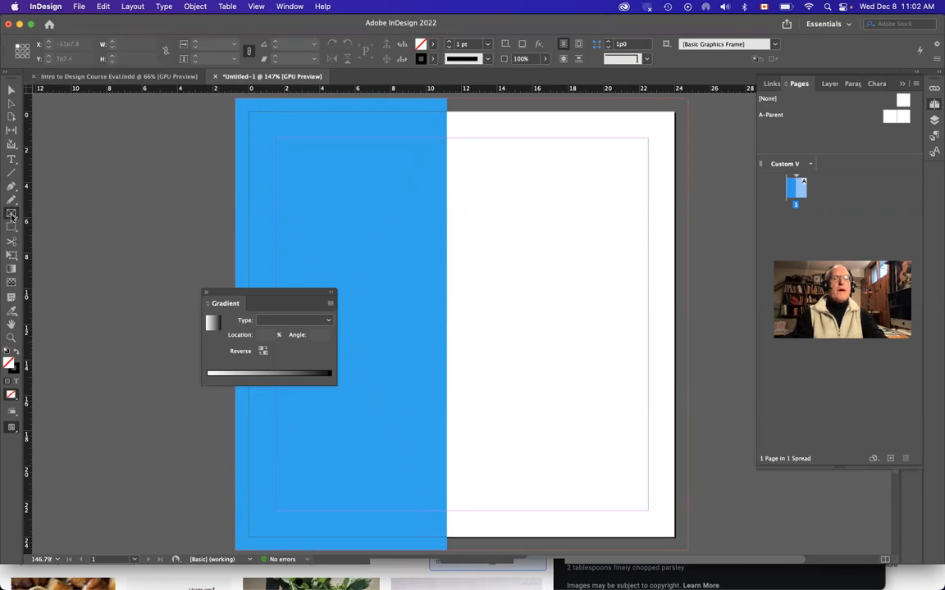
left_click_drag(307, 207, 601, 438)
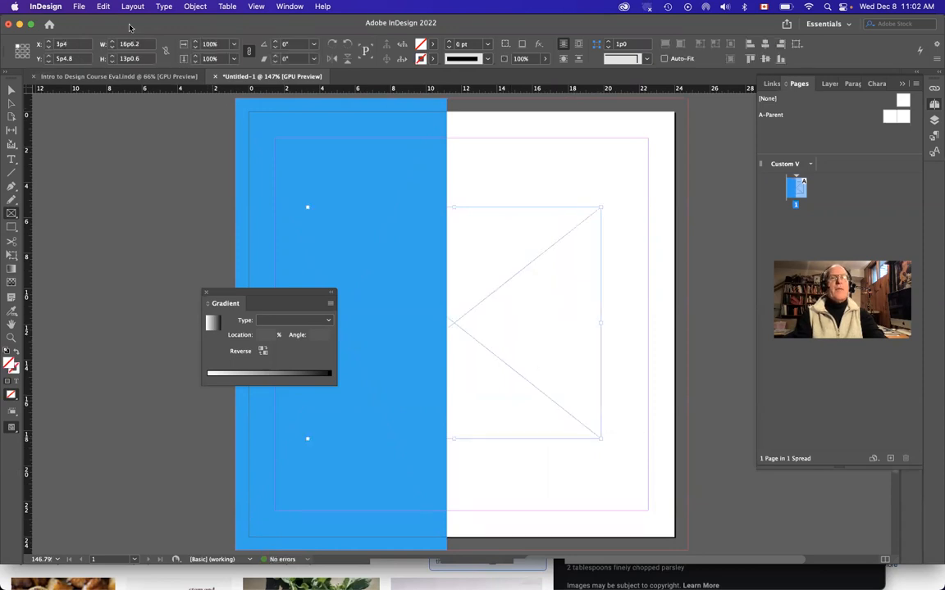
left_click(78, 7)
left_click(96, 171)
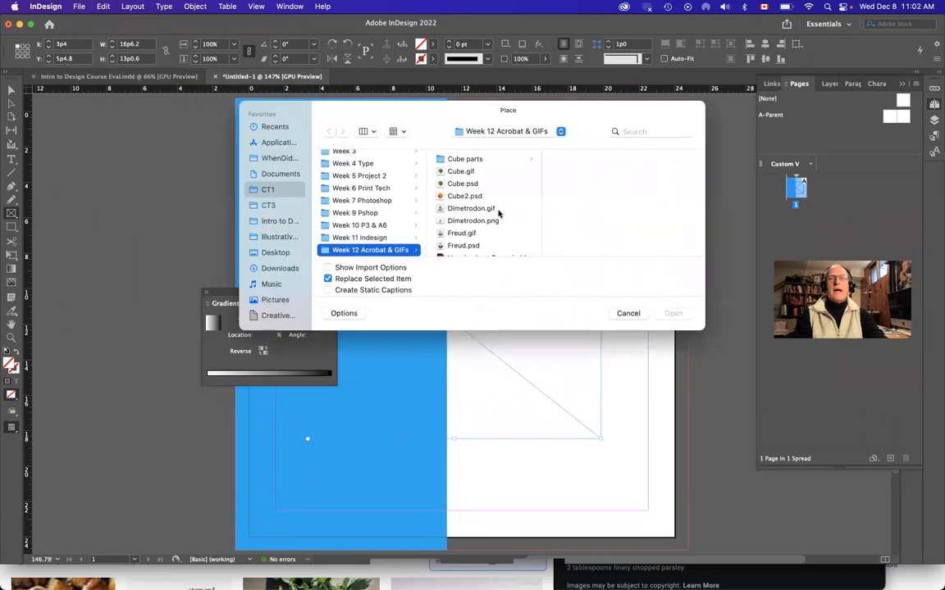
left_click(513, 131)
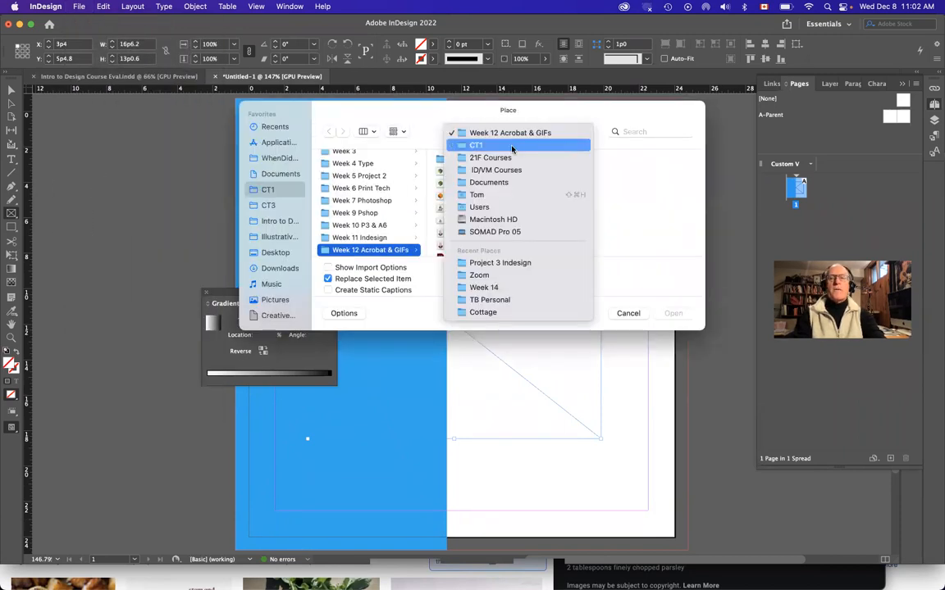
left_click(499, 262)
scroll(507, 234, "down", 3)
left_click(475, 233)
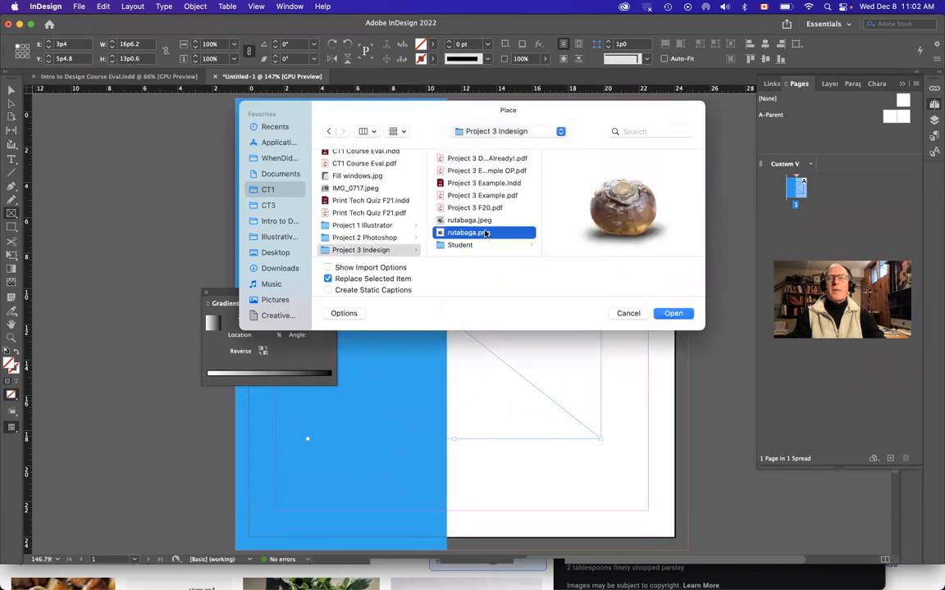
left_click(672, 313)
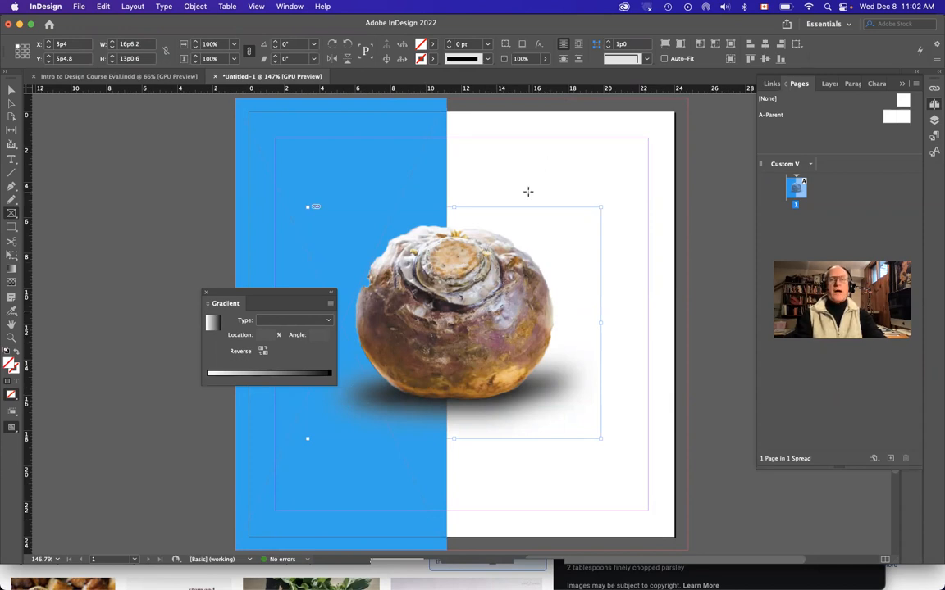
Close the floating Gradient panel and fit the rutabaga image proportionally inside its frame.
left_click(206, 292)
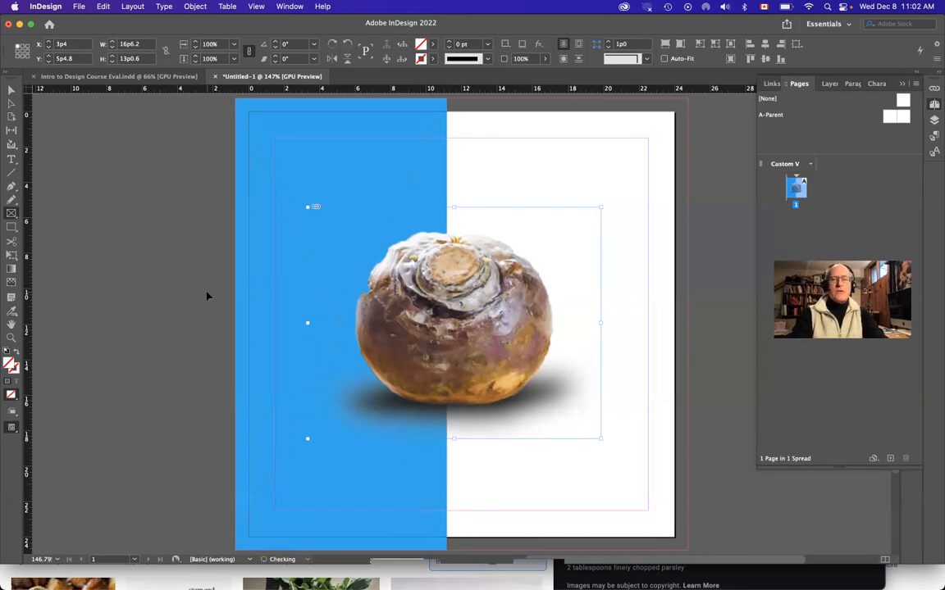
key("alt+shift+super+e")
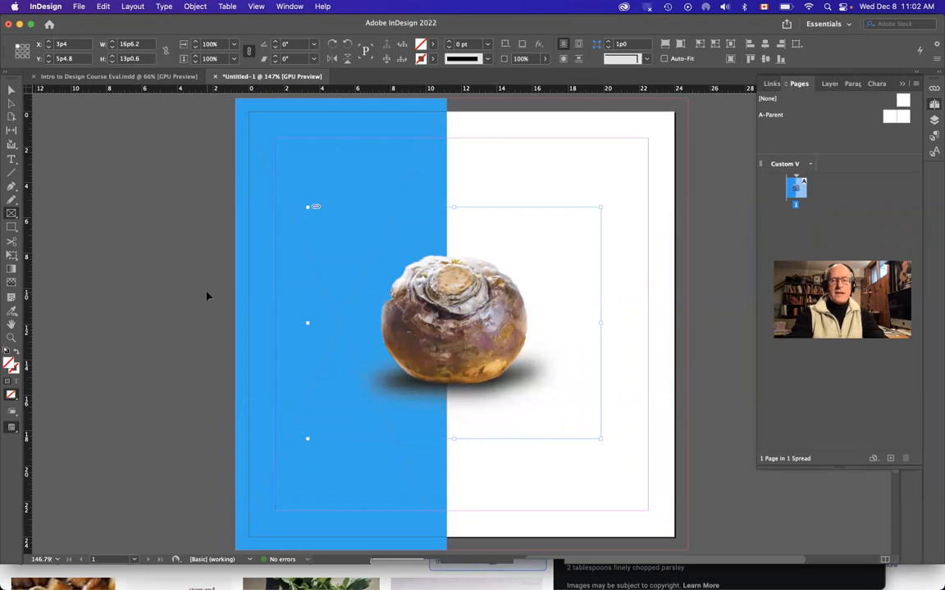
key("alt+shift+super+c")
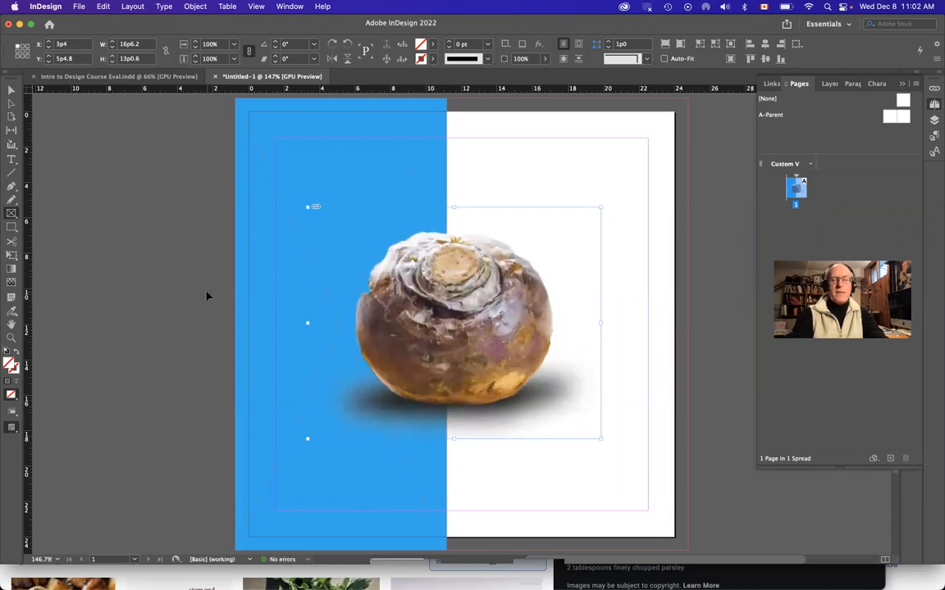
key("alt+shift+super+e")
Deselect the image and preview the page without guides, bleed or frame edges.
left_click(536, 150, "super")
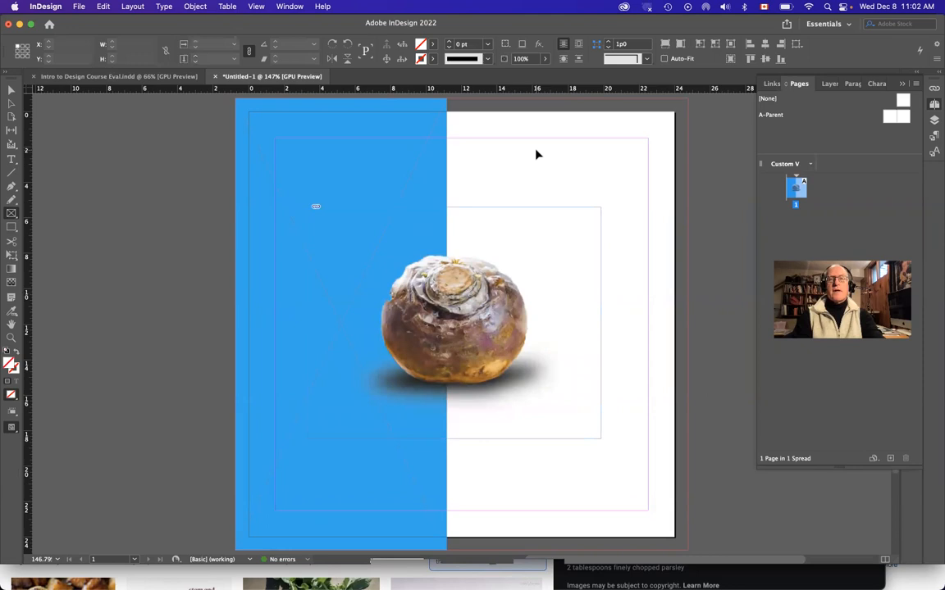
key("w")
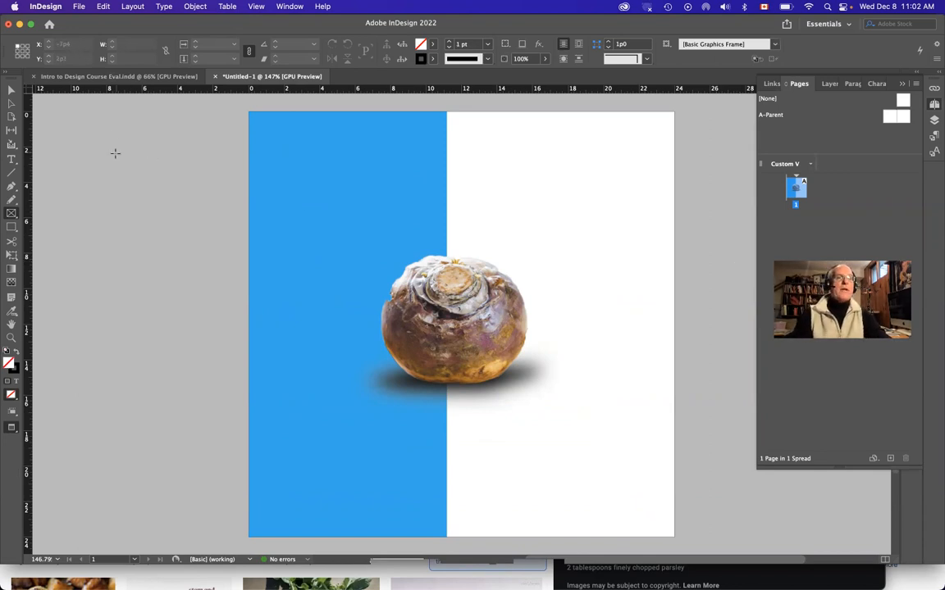
Draw a tall text frame over the blue area, overlapping the rutabaga's left side, and fill it with placeholder text.
left_click(12, 159)
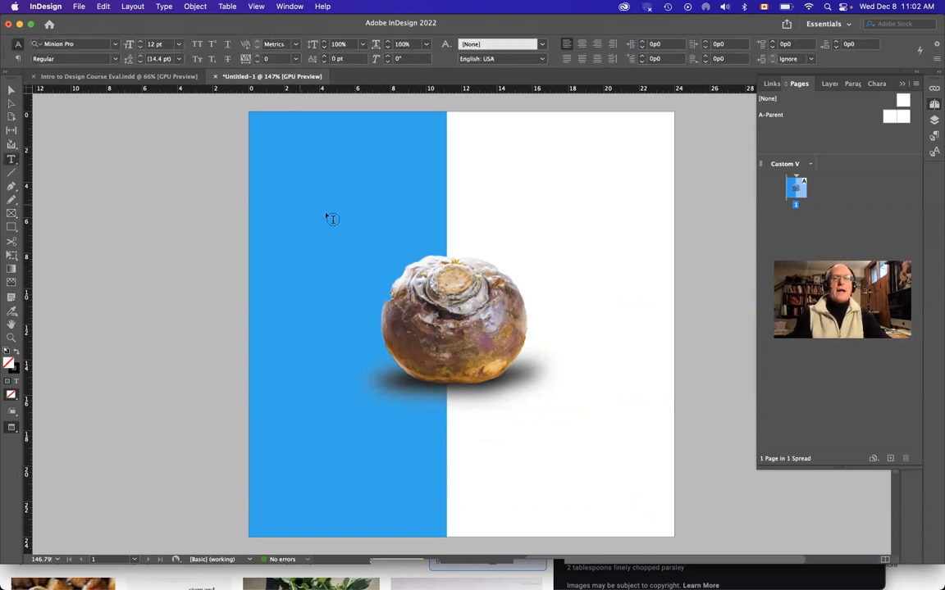
left_click_drag(311, 201, 390, 412)
left_click(161, 6)
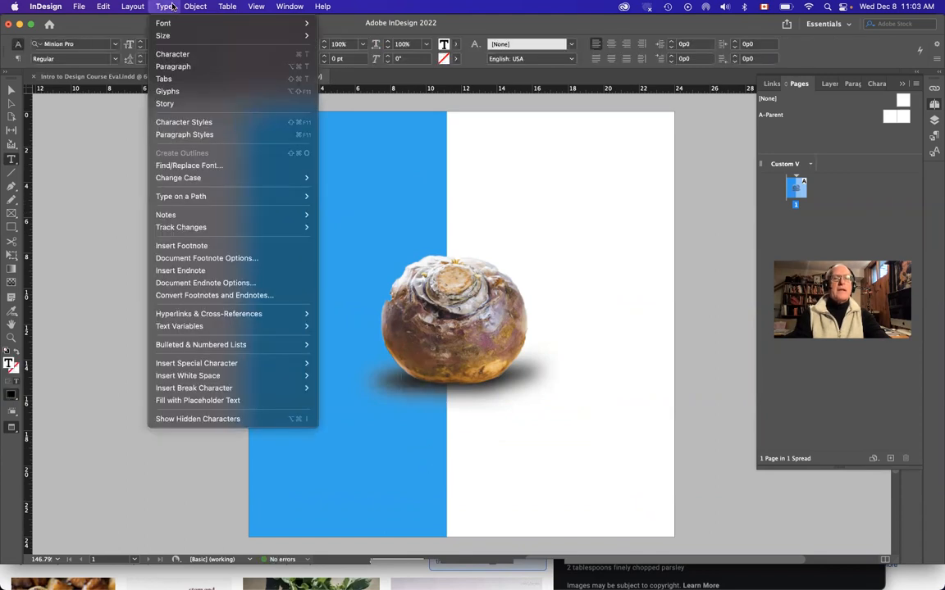
left_click(196, 401)
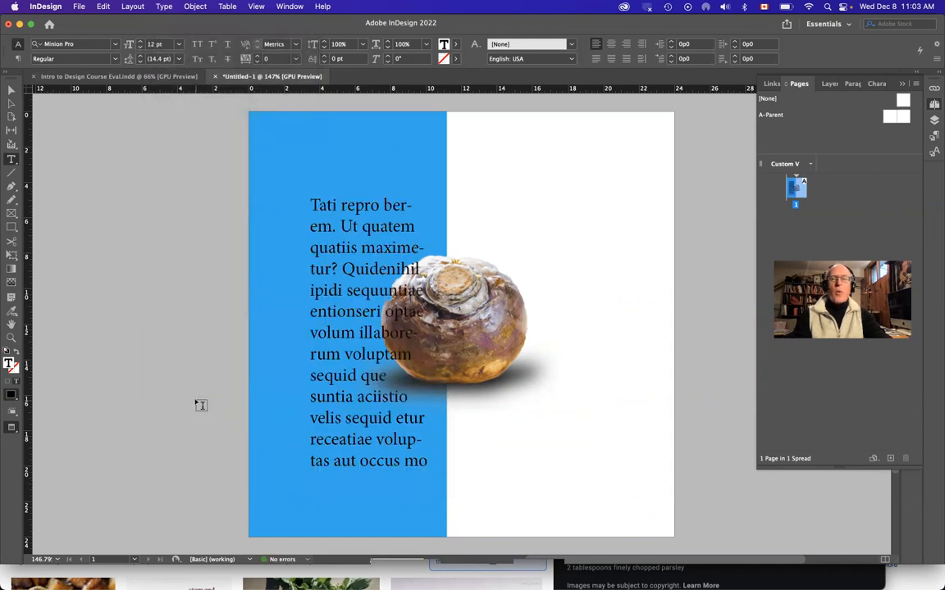
Try wrapping the text around the rutabaga frame's bounding box and a Jump Object wrap on the image inside it.
key("Escape")
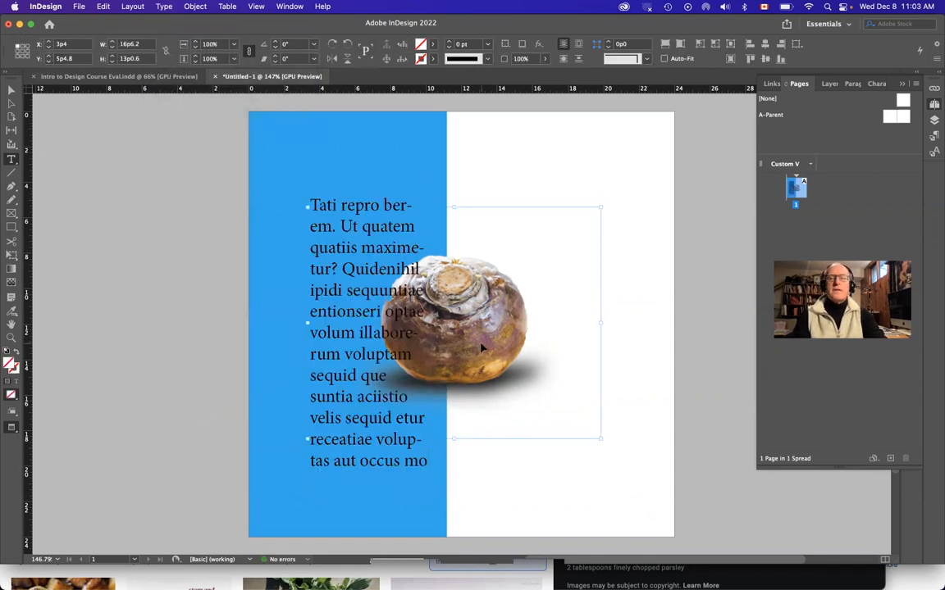
left_click(578, 44)
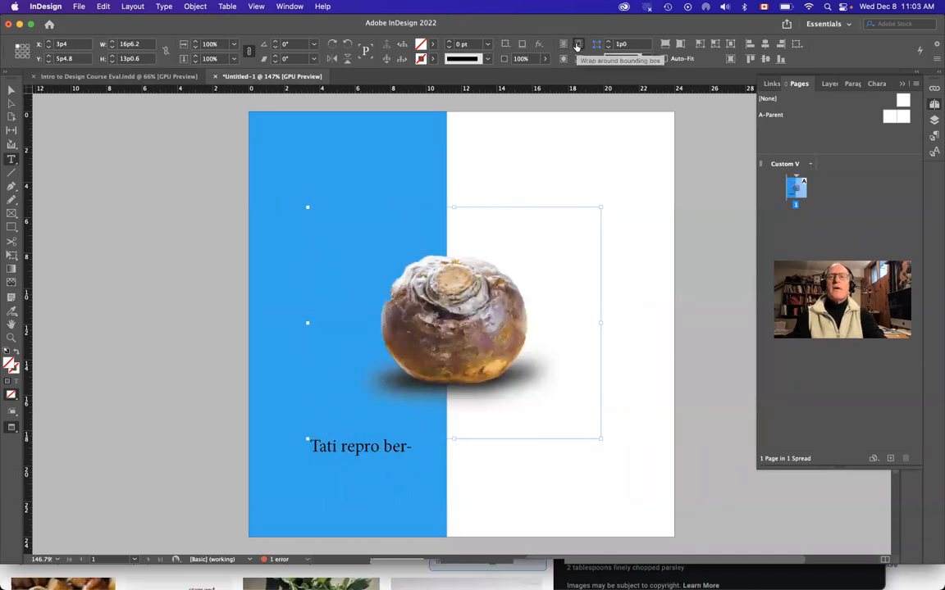
left_click(564, 58)
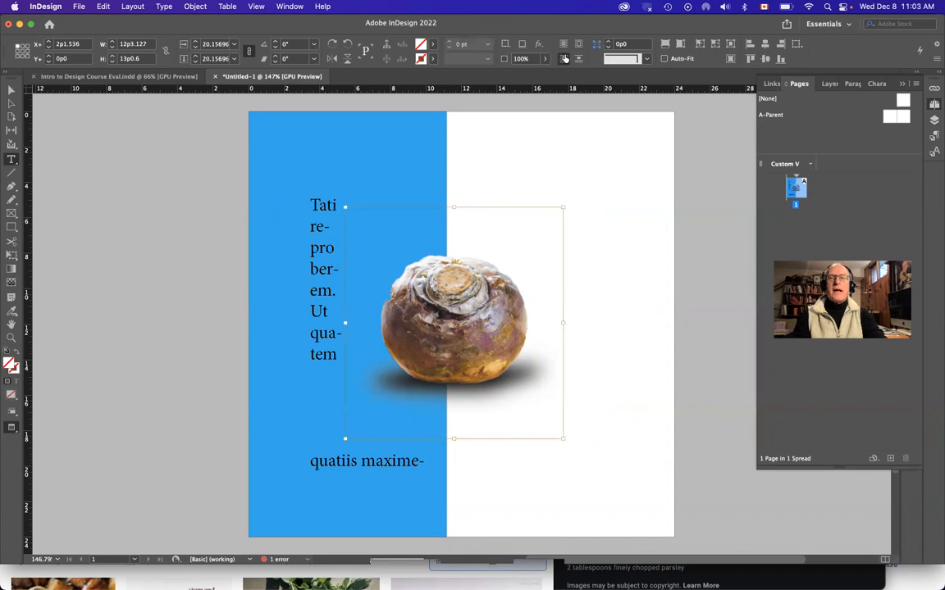
left_click(578, 59)
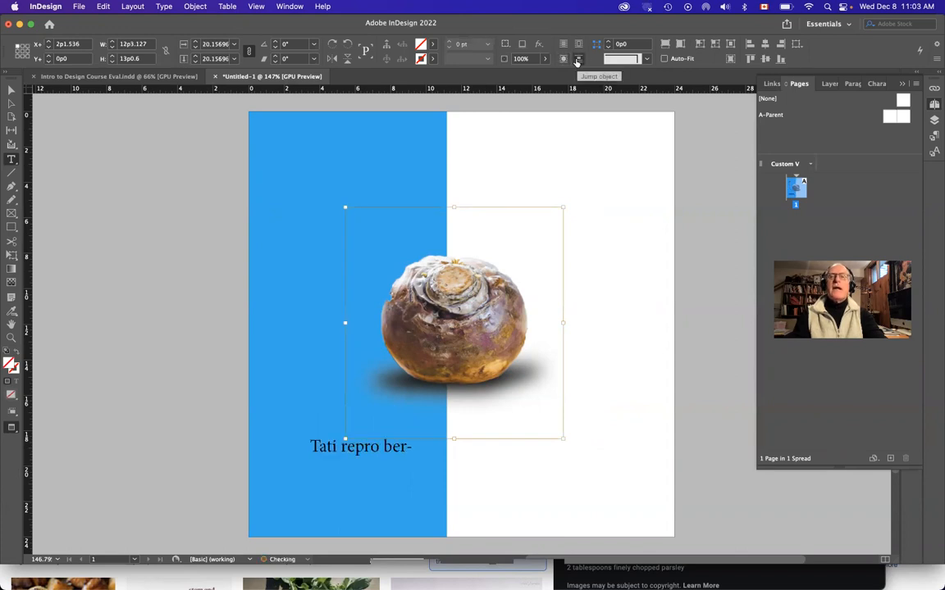
Open the Text Wrap settings and wrap the text around the rutabaga image's bounding box.
left_click(257, 6)
mouse_move(289, 7)
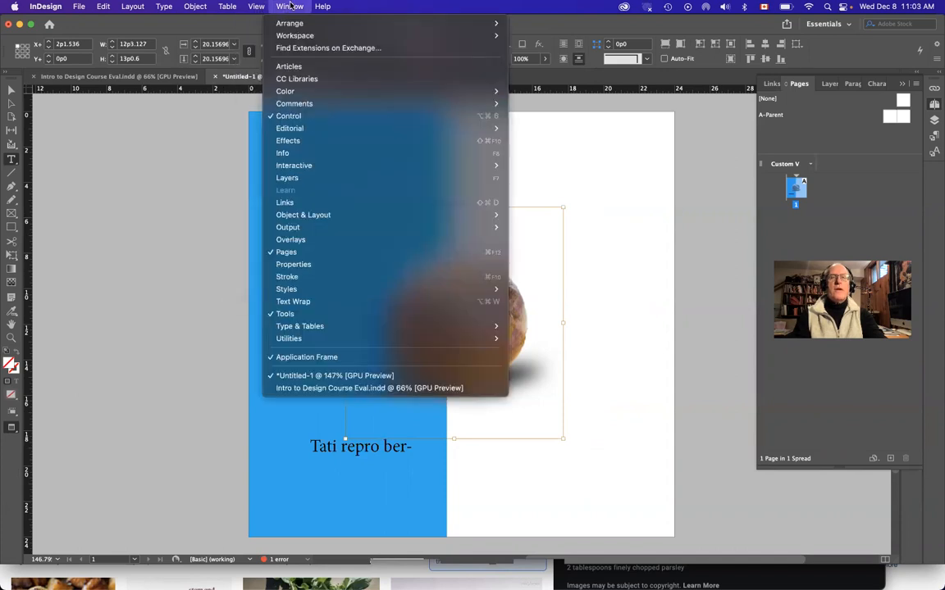
left_click(294, 301)
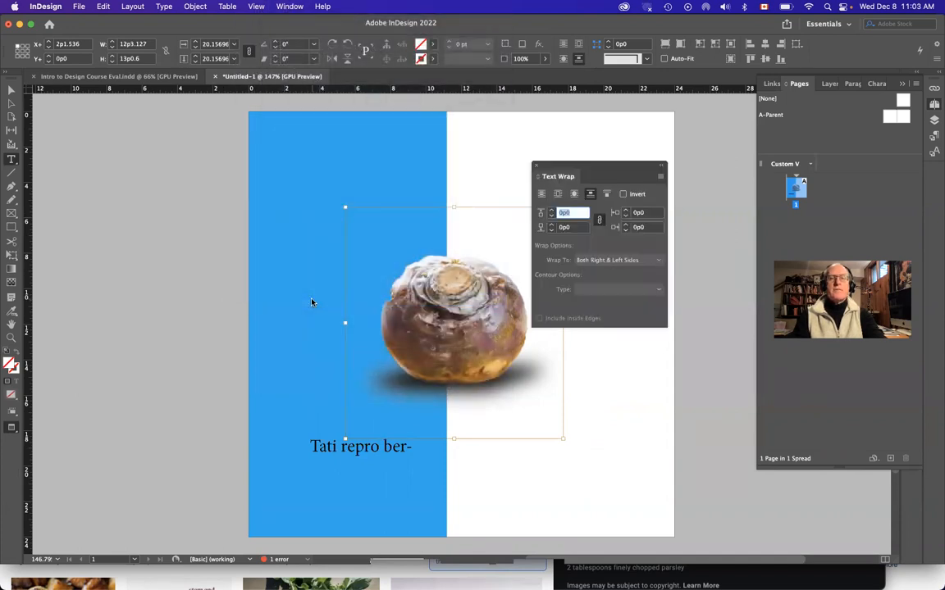
left_click(558, 195)
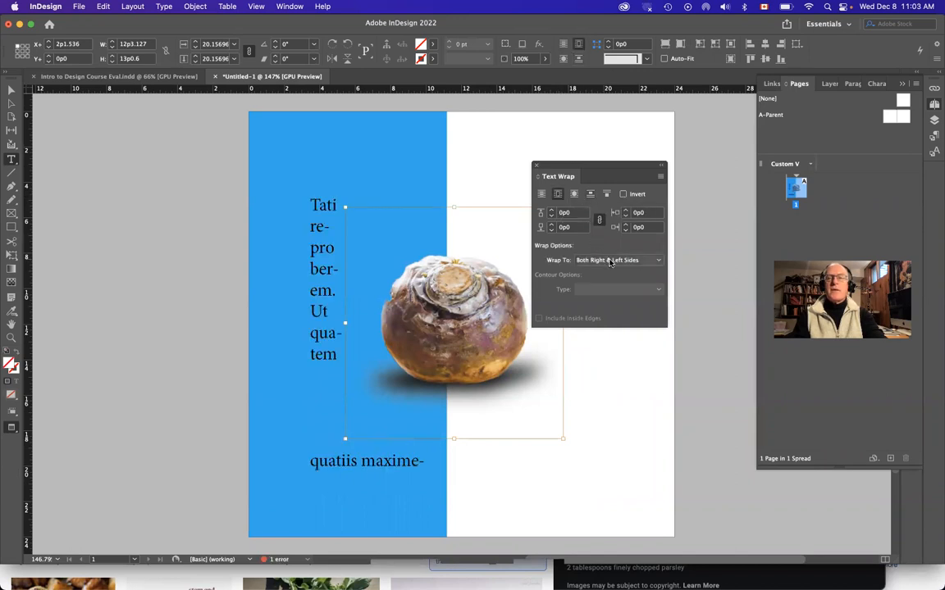
Try the Left Side, Largest Area and Right Side wrap options on the image, ending on Left Side.
left_click(609, 261)
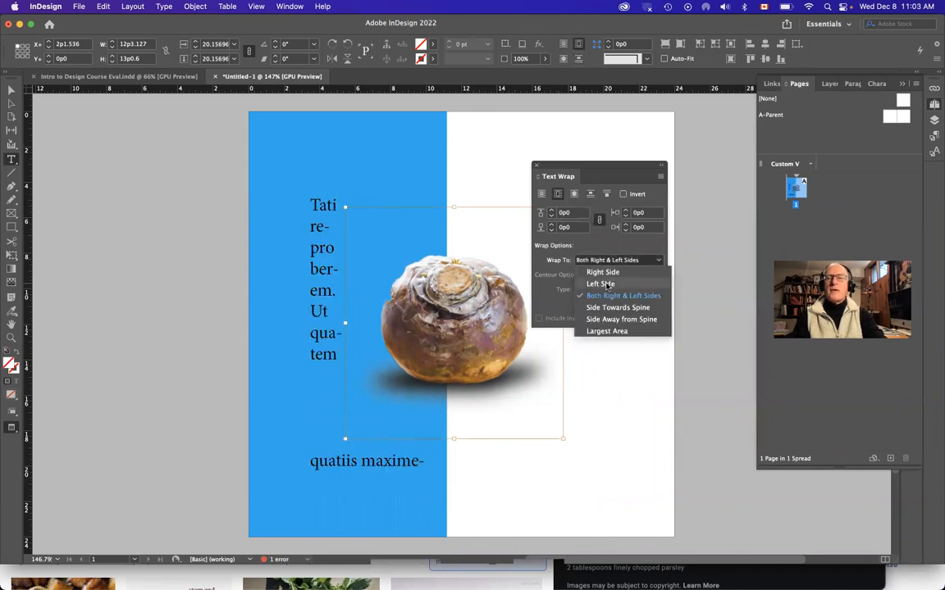
left_click(608, 284)
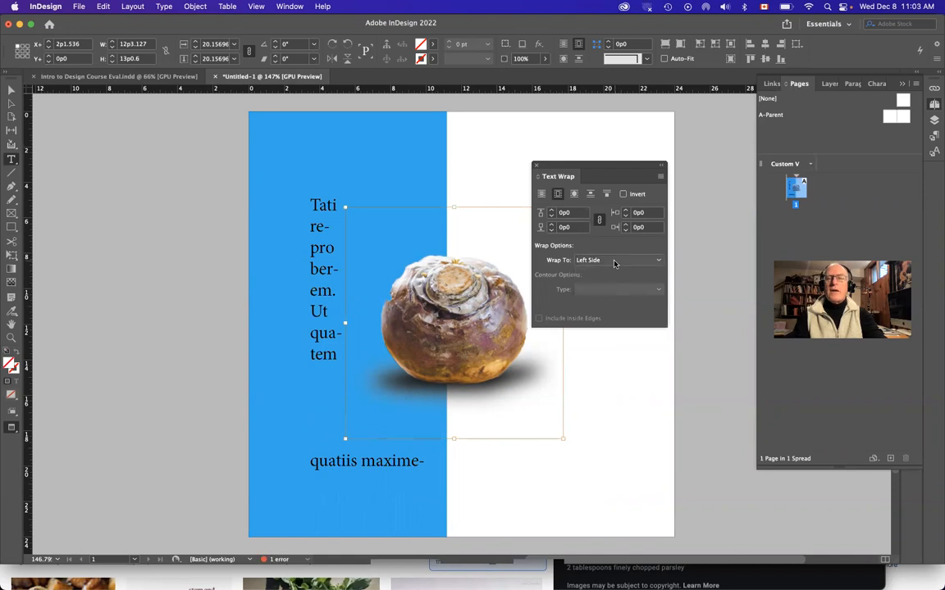
left_click(614, 261)
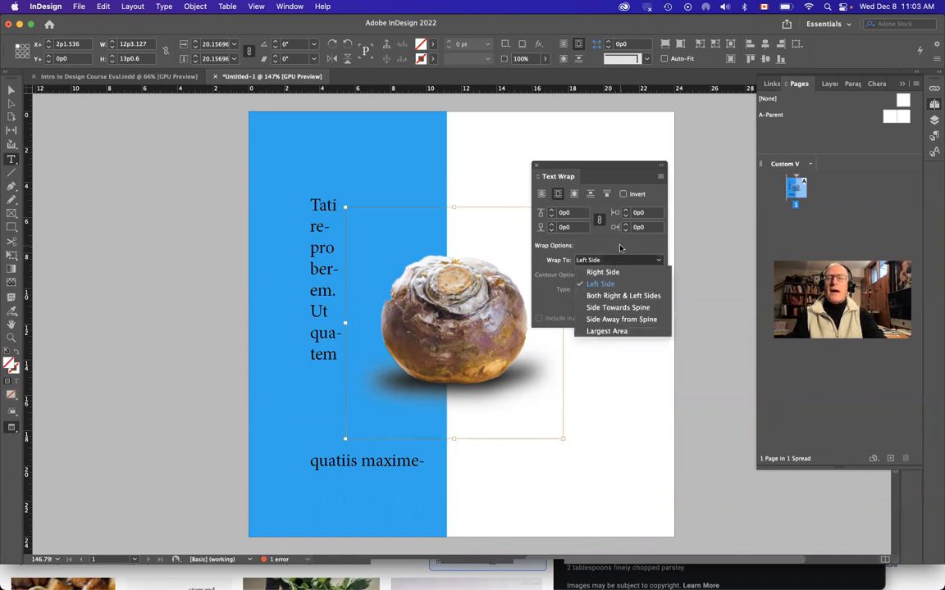
left_click(619, 246)
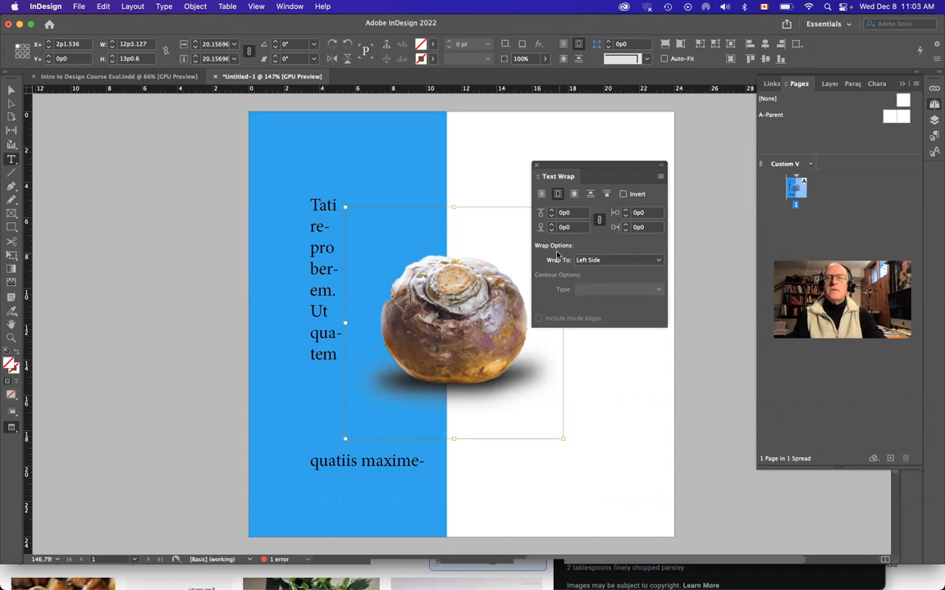
left_click(607, 261)
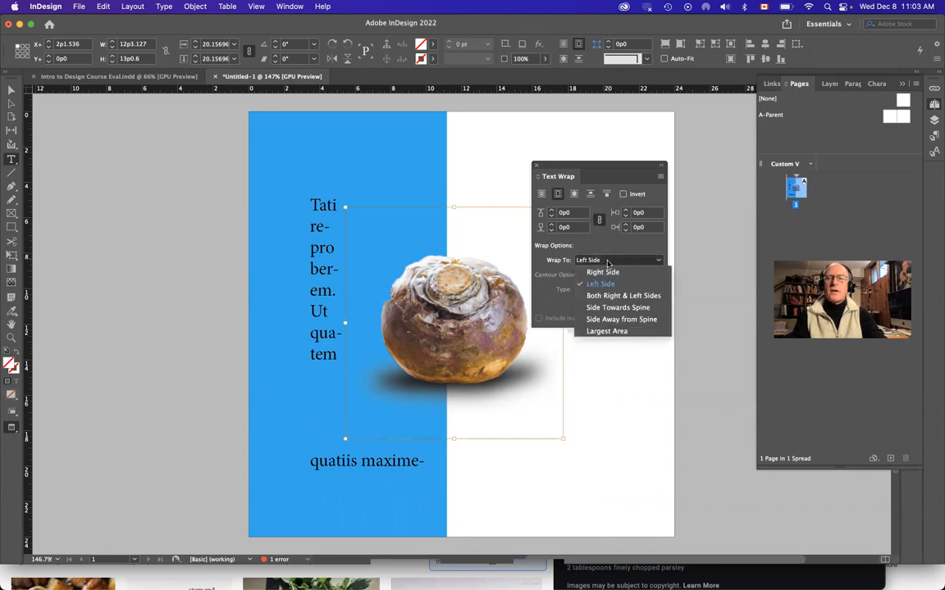
left_click(616, 330)
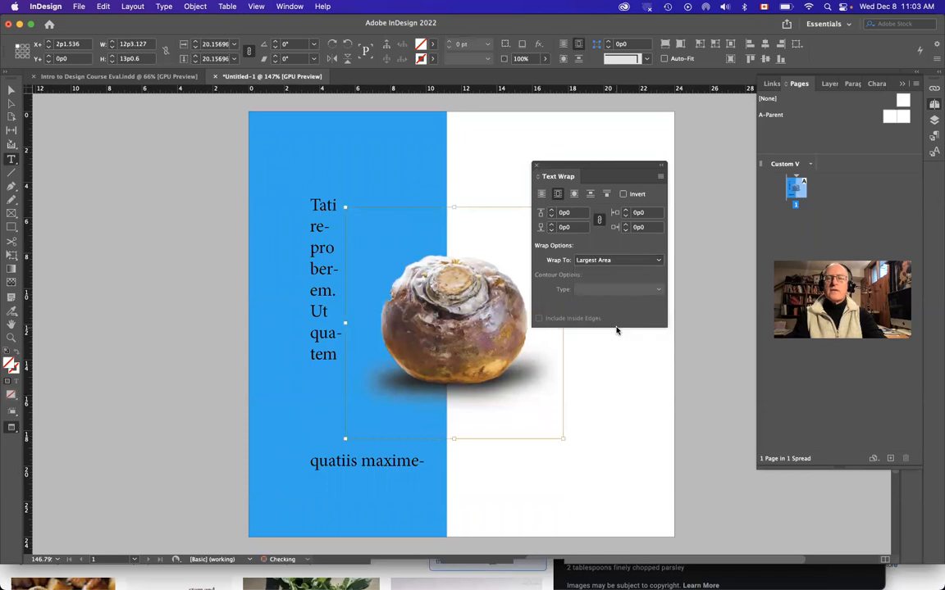
left_click(615, 260)
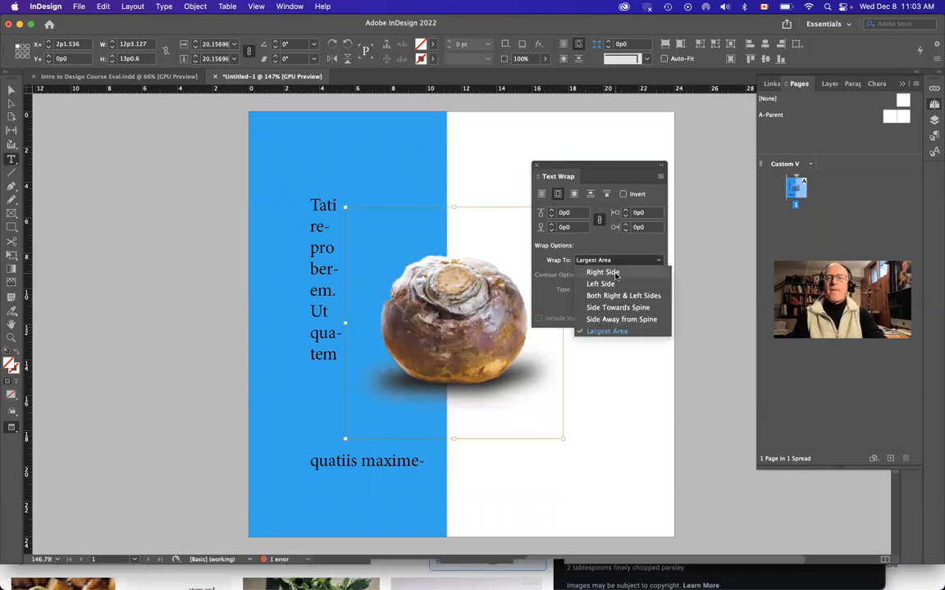
left_click(615, 274)
left_click(615, 260)
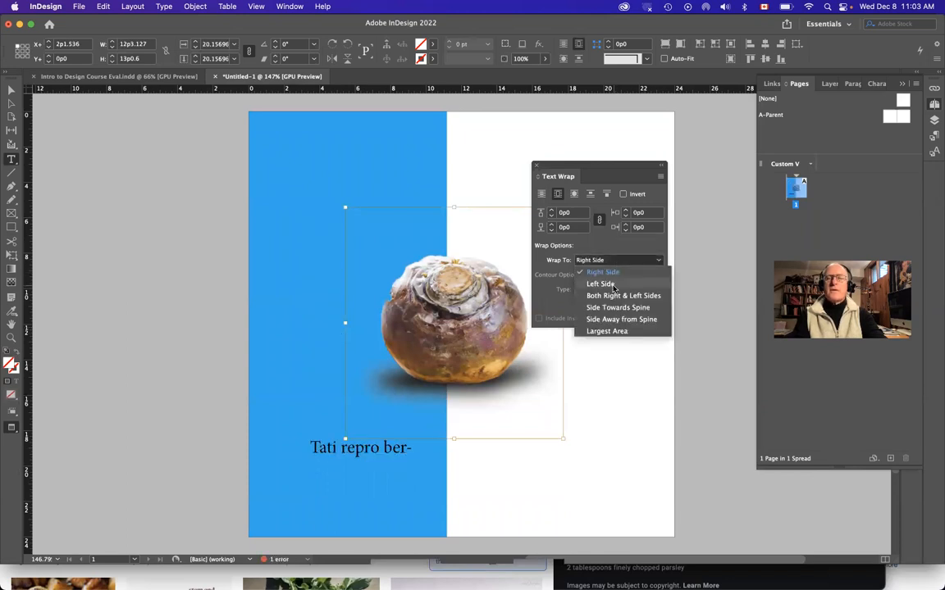
left_click(613, 285)
Switch to the Selection tool and select the rutabaga image inside its frame, keeping its wrap to the Left Side.
left_click(491, 331)
left_click(514, 359, "super")
left_click(514, 360, "super")
left_click(514, 359, "super")
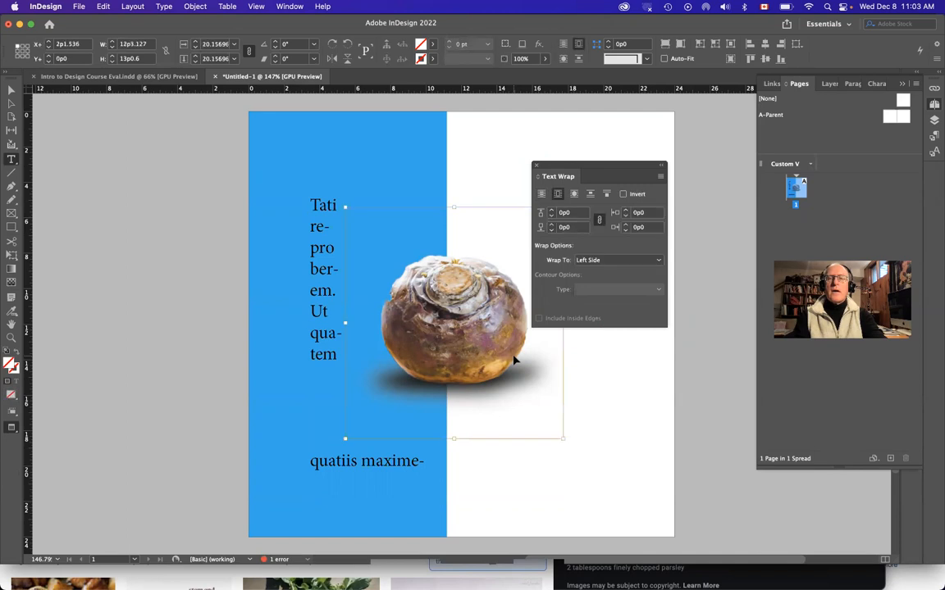
left_click(509, 345, "super")
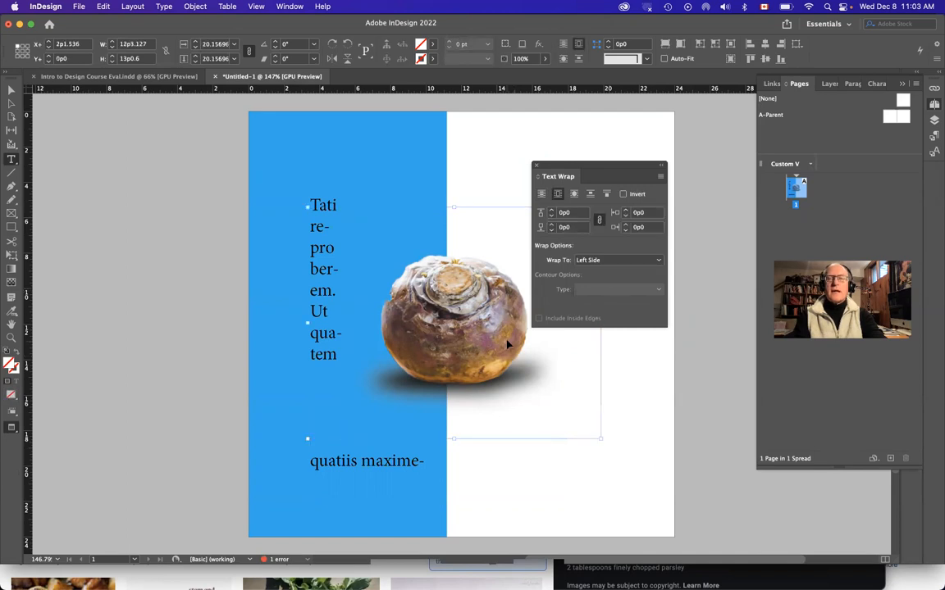
left_click(12, 90)
left_click(146, 206)
left_click(456, 322)
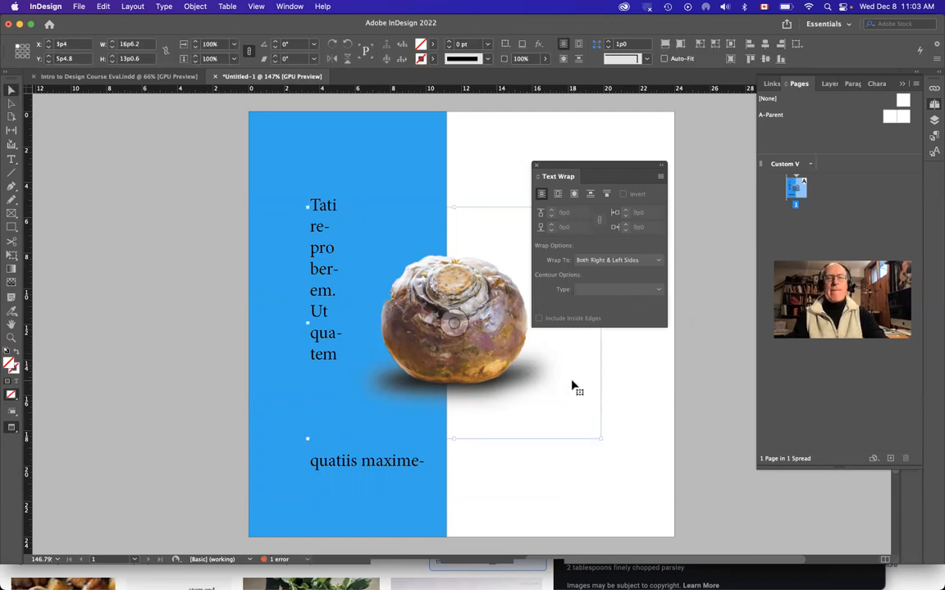
left_click(354, 211)
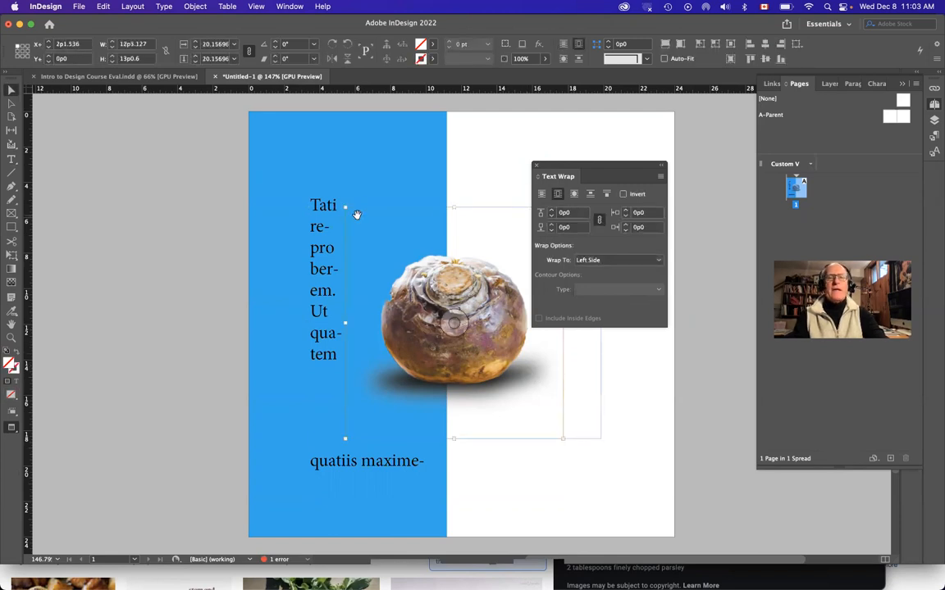
left_click(623, 260)
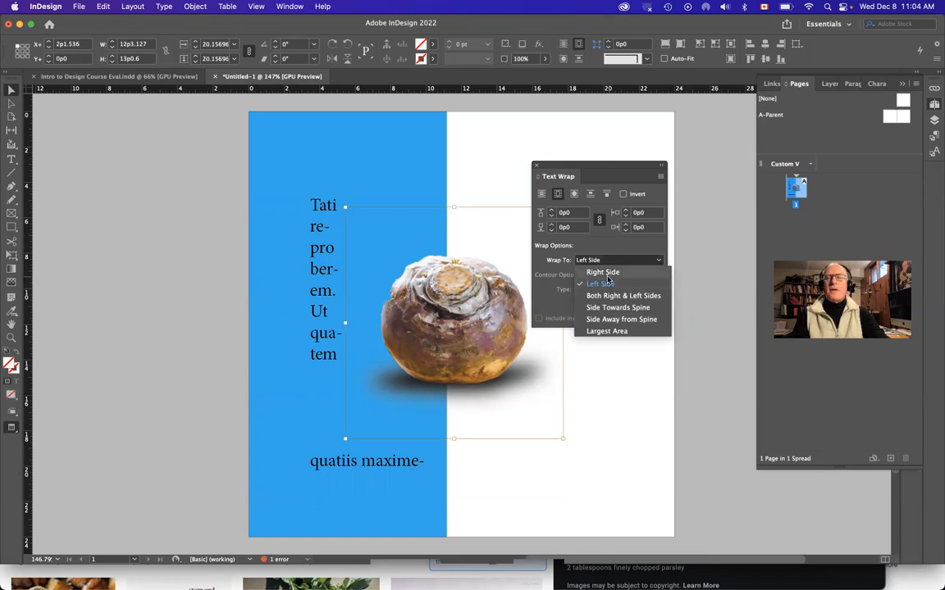
left_click(606, 284)
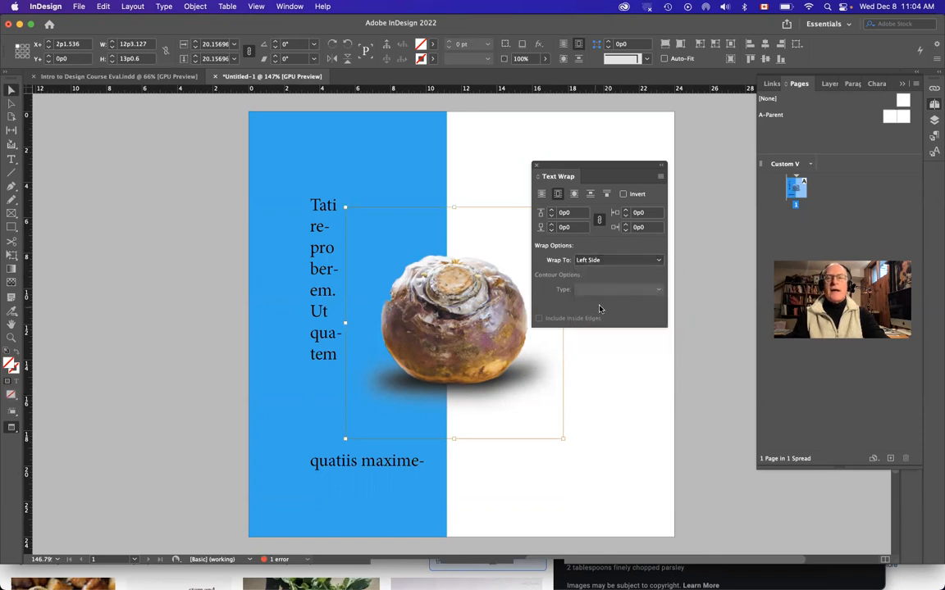
Reselect the rutabaga image inside its frame and set its text wrap to follow the object shape.
left_click(624, 480)
left_click(541, 426)
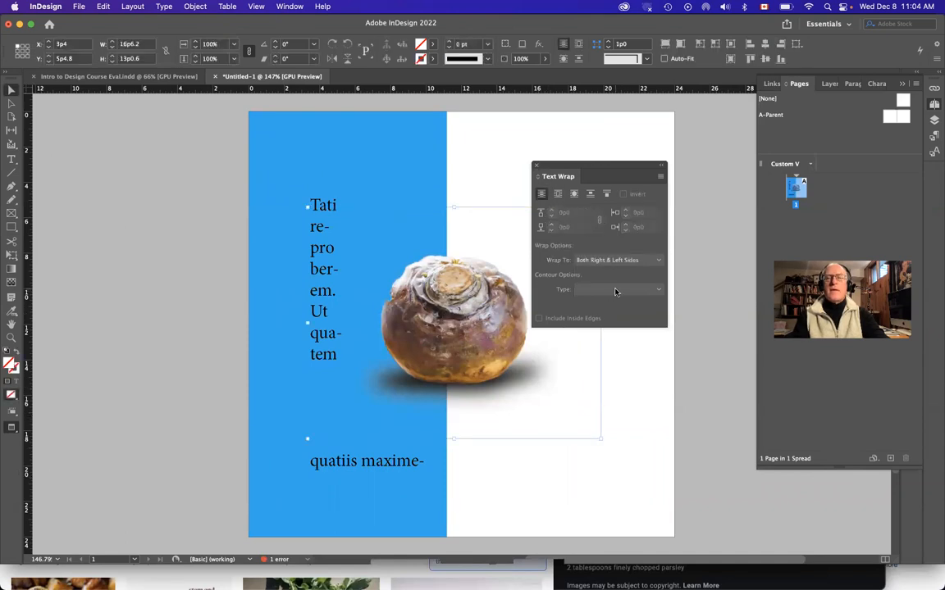
left_click(573, 193)
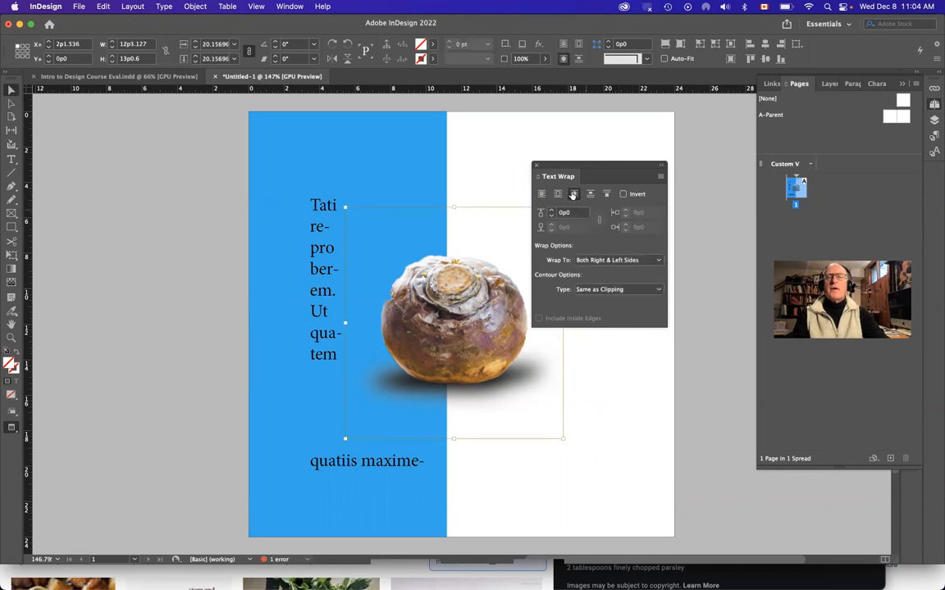
Try the Detect Edges, Alpha Channel and Same as Clipping contour types for the rutabaga's text wrap.
left_click(610, 291)
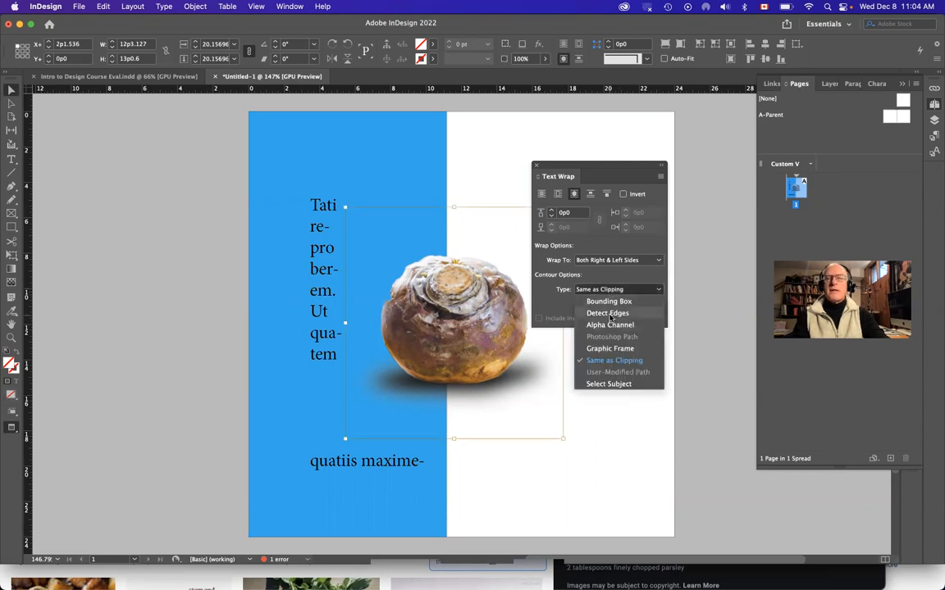
left_click(609, 314)
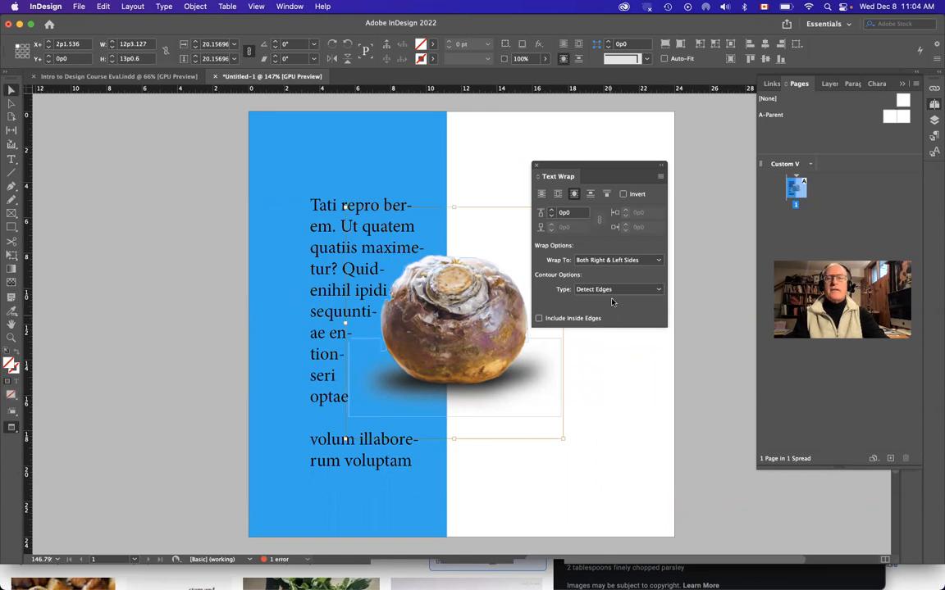
left_click(613, 292)
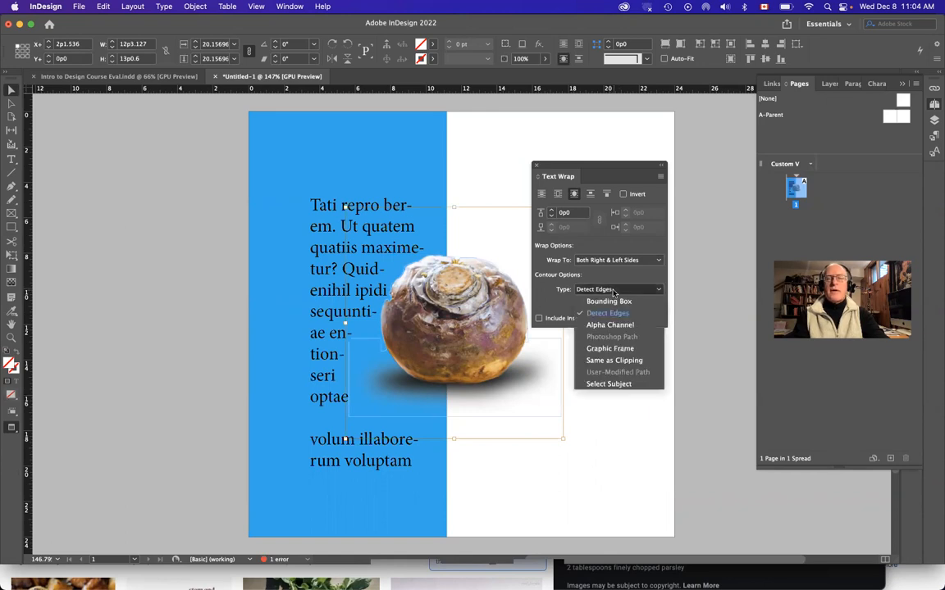
left_click(616, 325)
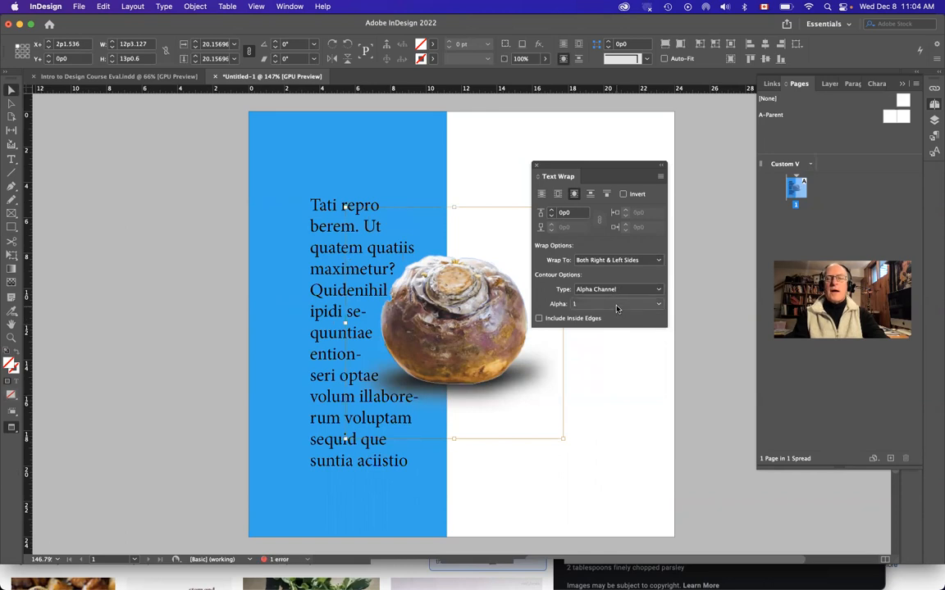
left_click(617, 305)
left_click(621, 292)
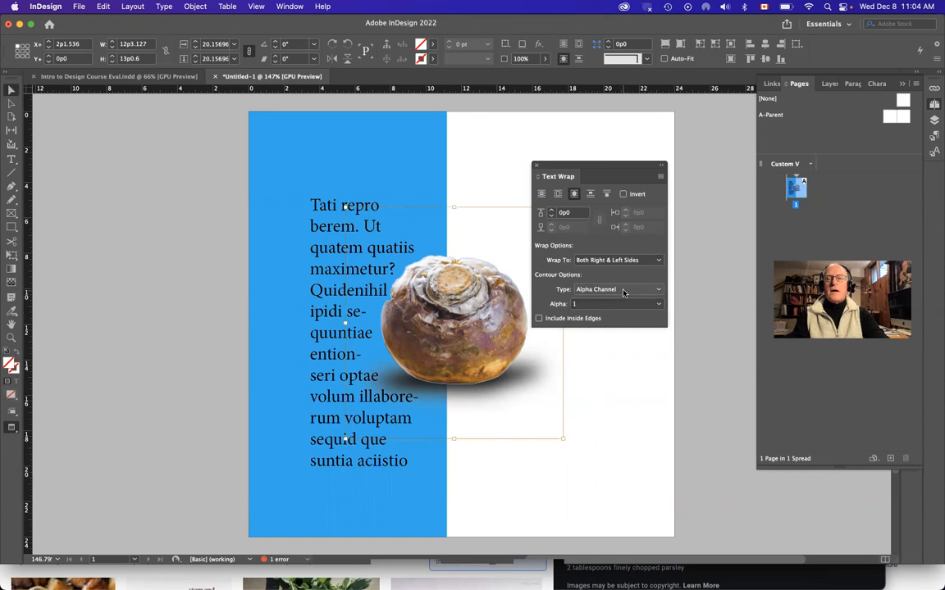
left_click(621, 290)
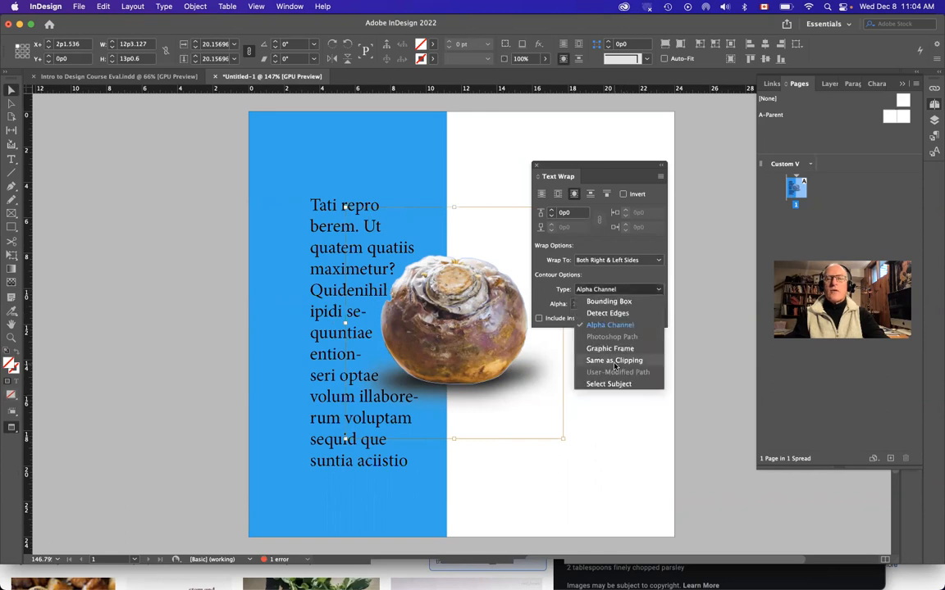
left_click(615, 361)
Set the wrap's contour type to Select Subject with an offset of 0p3, and deselect the image.
left_click(620, 291)
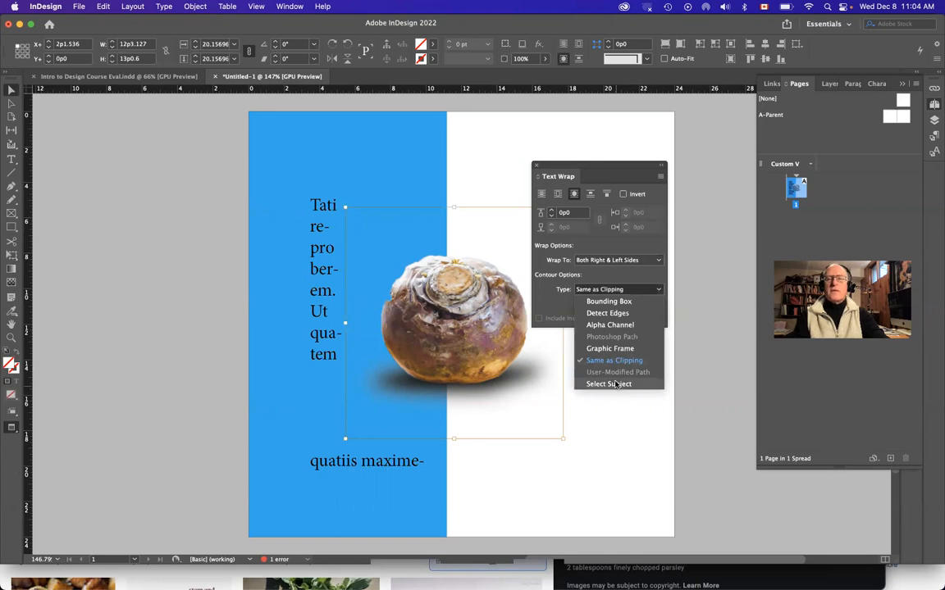
left_click(616, 384)
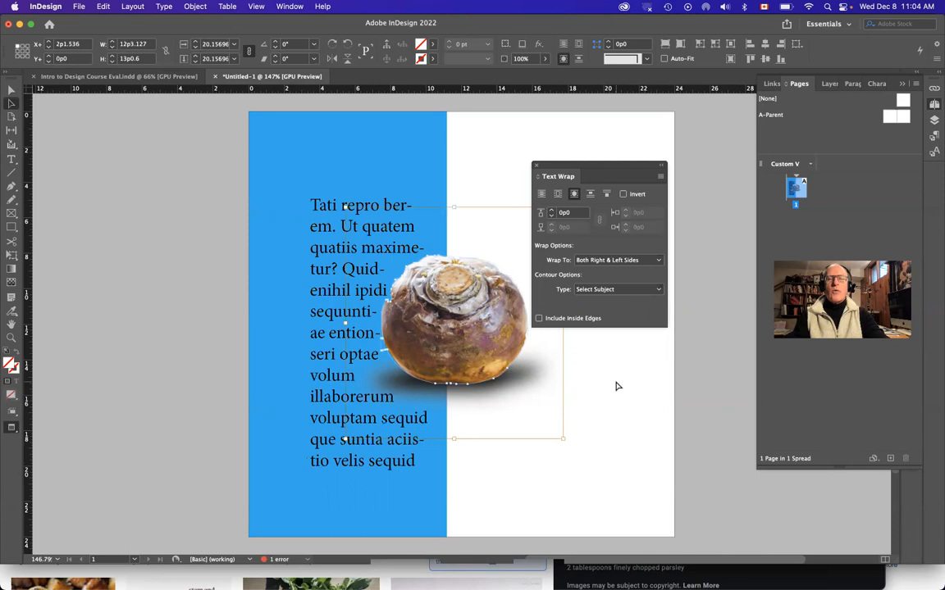
left_click(552, 212)
left_click(552, 213)
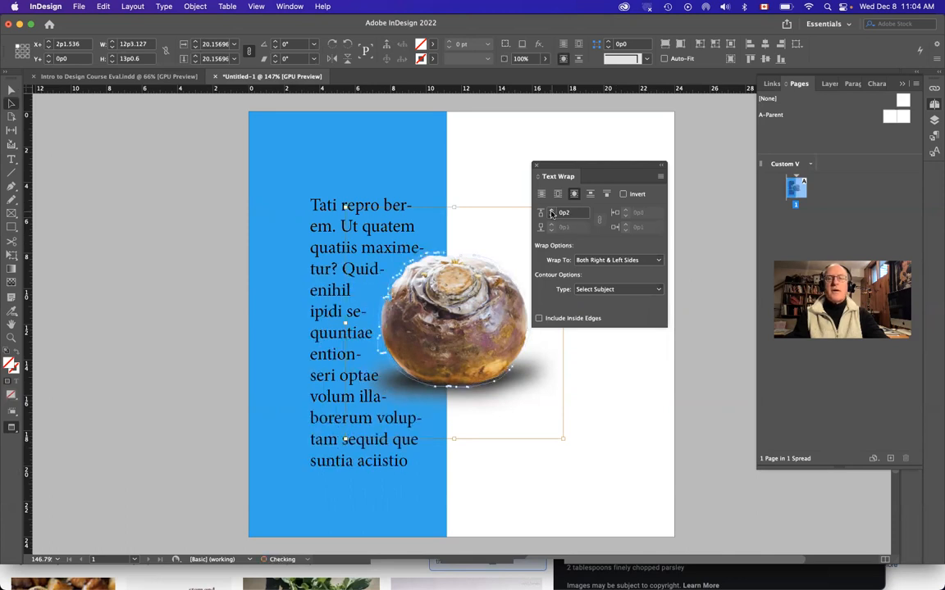
left_click(552, 213)
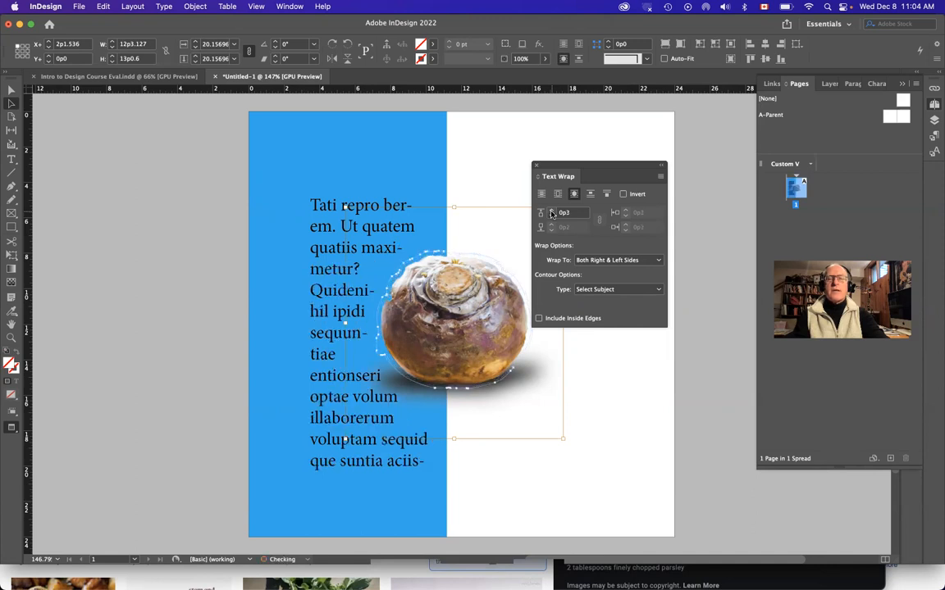
left_click(487, 148)
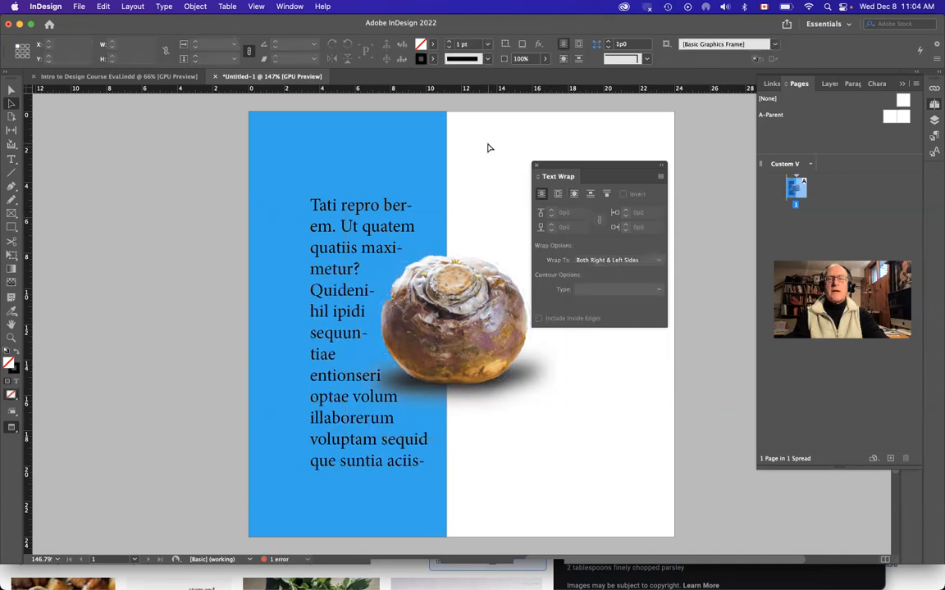